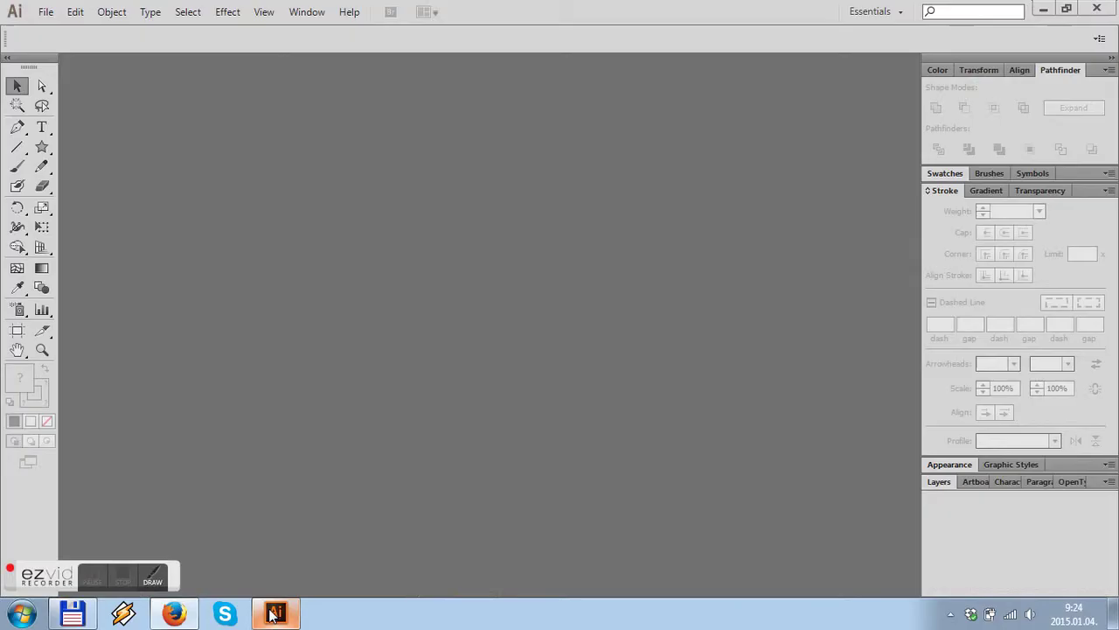
- Create a new document, paste in the MANX logo image and lock it
left_click(45, 12)
left_click(73, 31)
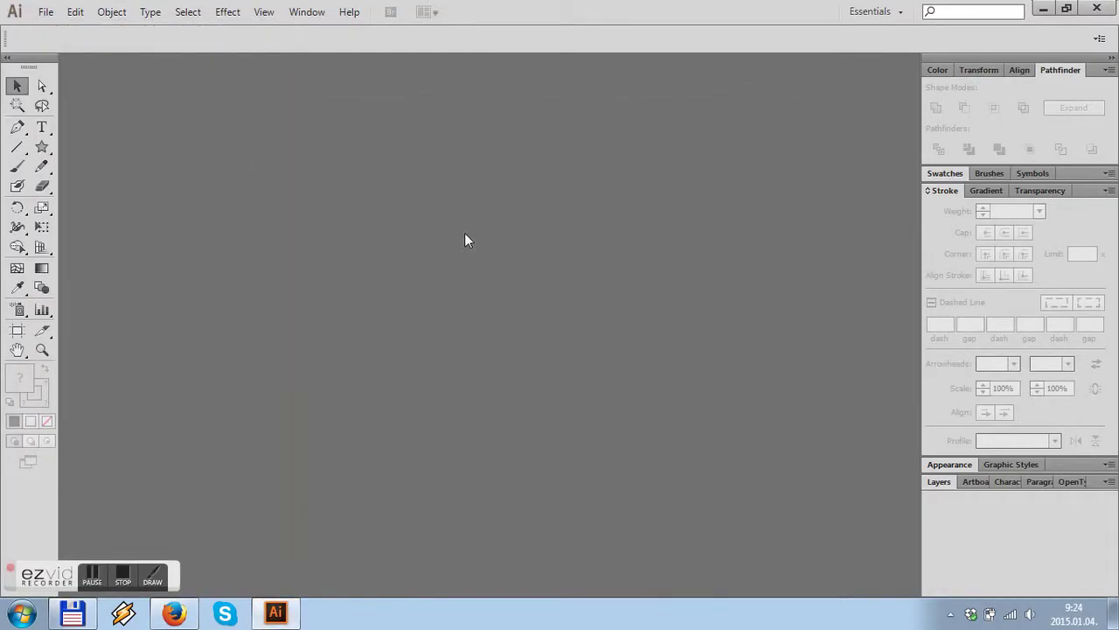
key("Return")
key("ctrl+v")
left_click(959, 480)
left_click(973, 246)
left_click(951, 263)
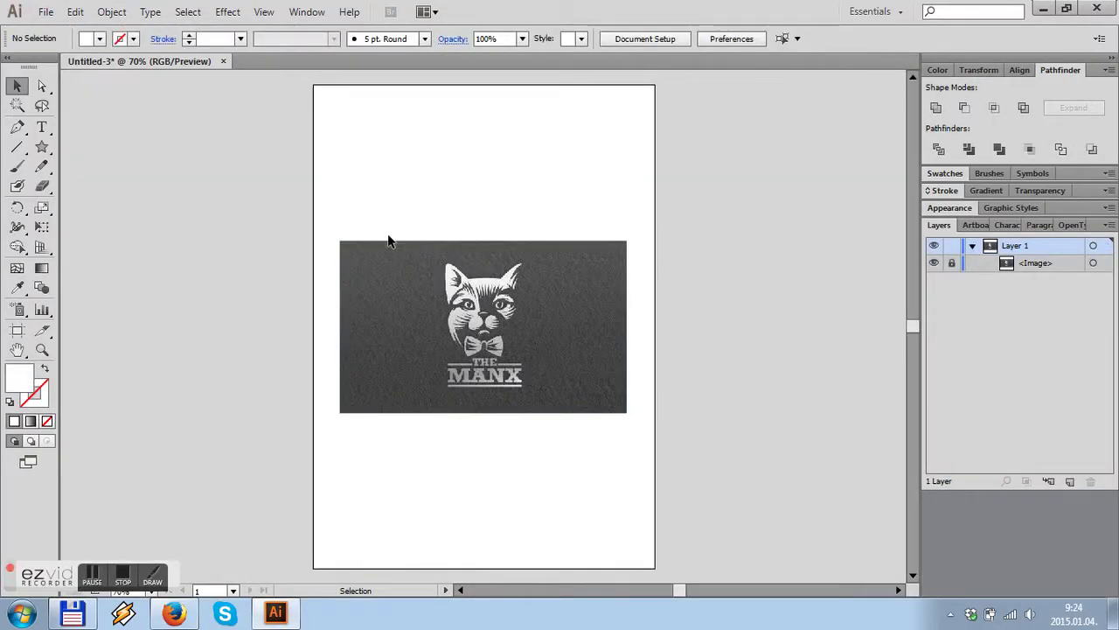
- Set the fill to None and the stroke to red at 0.25 pt
scroll(459, 263, "up", 3)
scroll(459, 262, "up", 2)
left_click(99, 38)
left_click(133, 38)
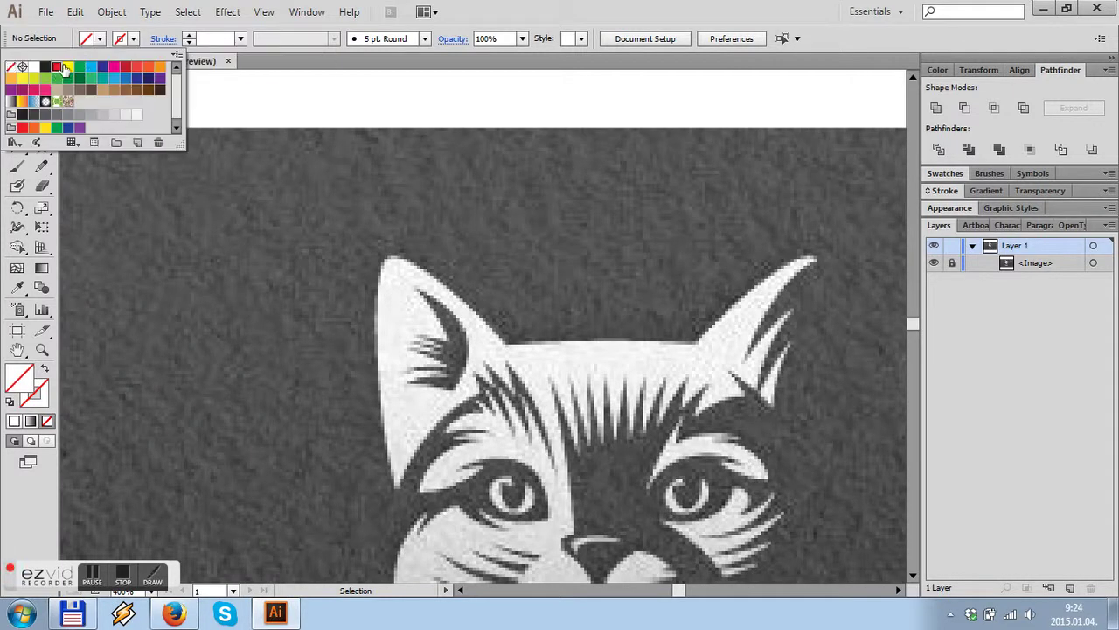
left_click(56, 67)
left_click(240, 39)
- With the Pen tool, place the first outline anchor at the cat's ear
key("p")
scroll(403, 428, "up", 4)
left_click(402, 429)
scroll(402, 429, "down", 2)
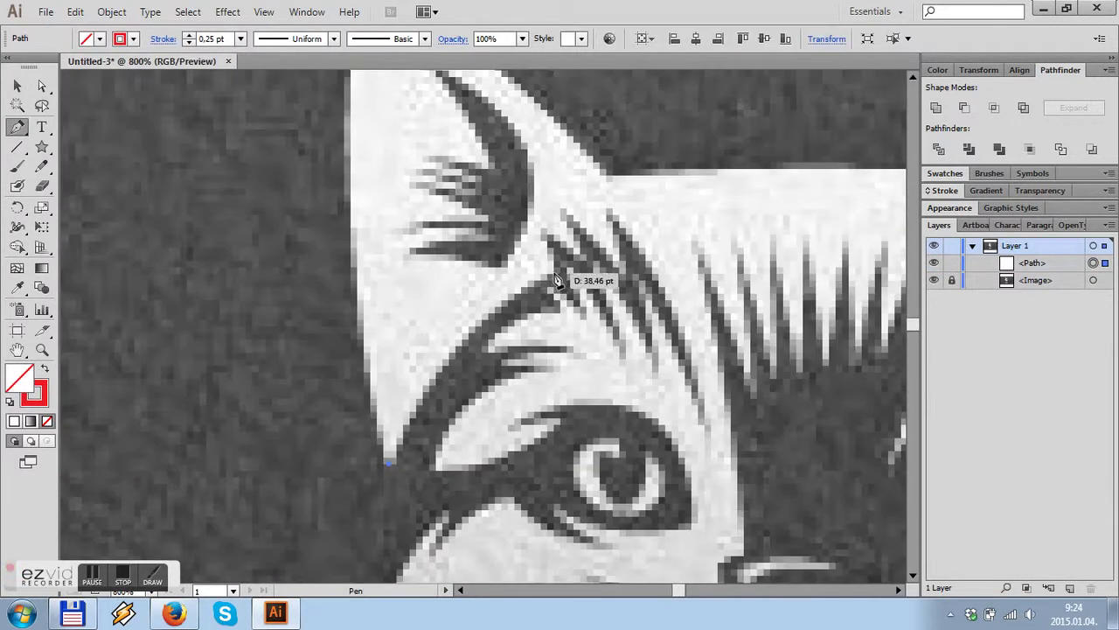
- Trace curved anchors over the first spikes of the cat's left brow
scroll(671, 215, "up", 3)
scroll(419, 242, "down", 2)
left_click_drag(423, 234, 509, 308)
left_click_drag(447, 196, 438, 186)
left_click(946, 190)
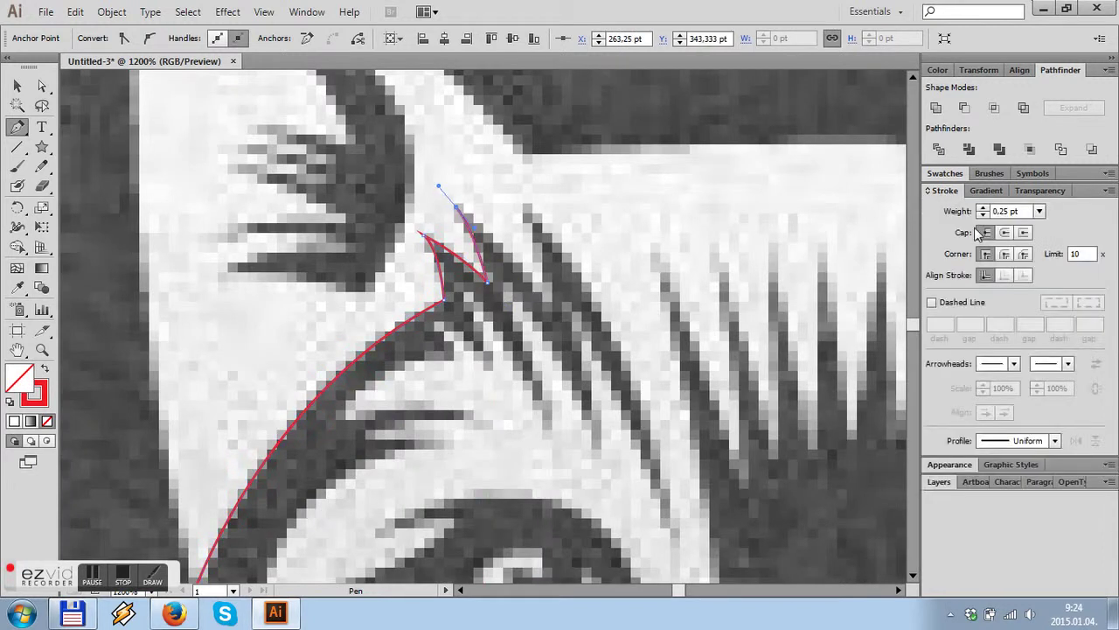
left_click(548, 301)
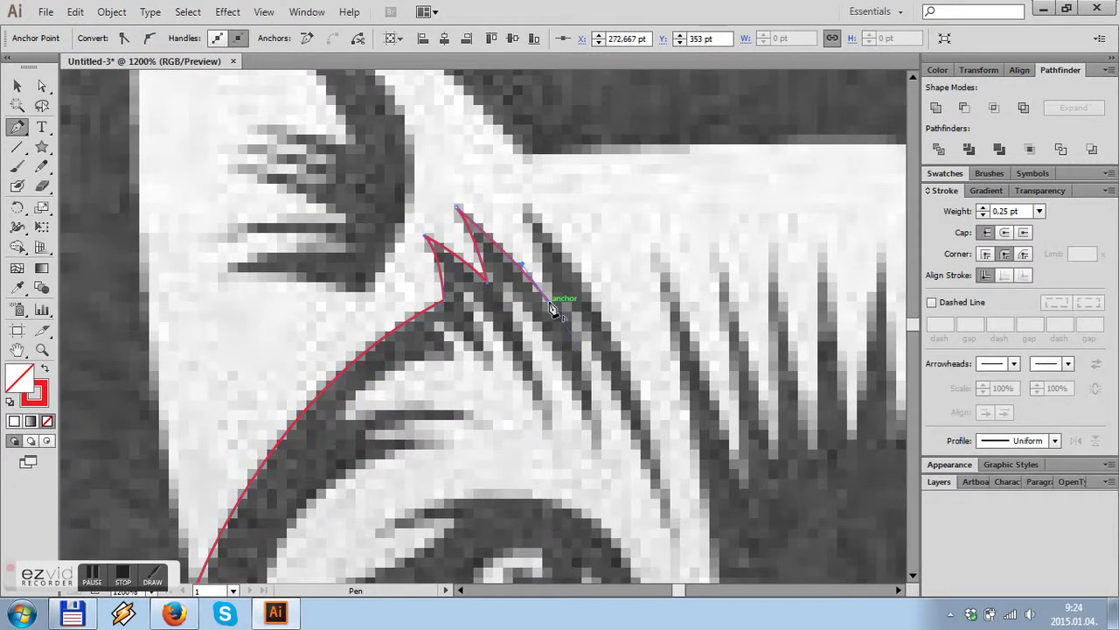
left_click(524, 206)
scroll(610, 371, "down", 2)
scroll(610, 372, "down", 2)
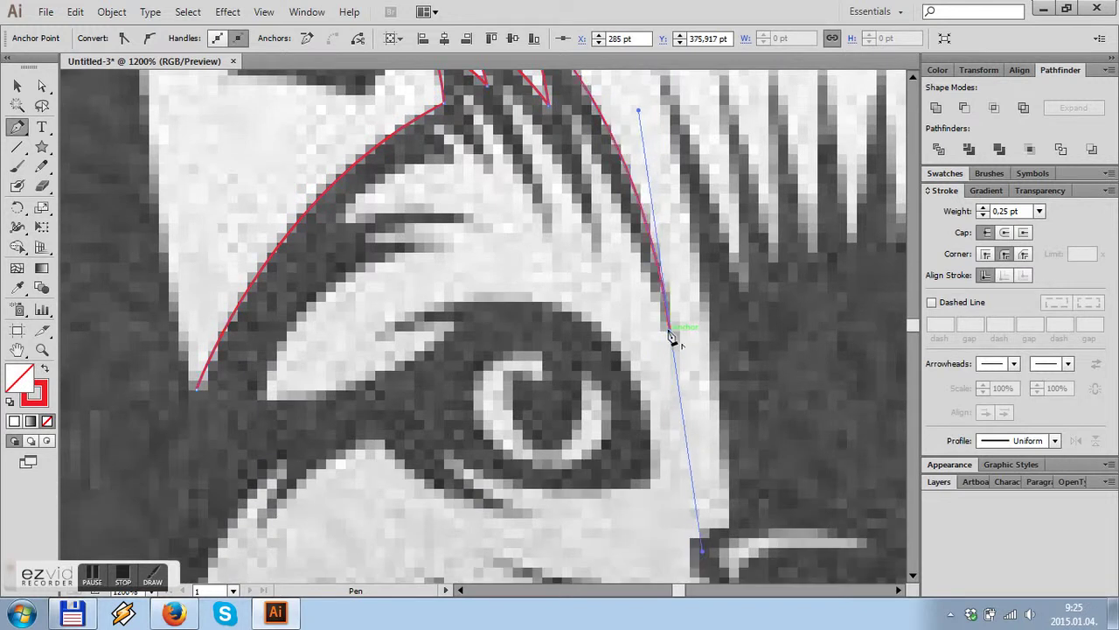
left_click_drag(669, 390, 559, 168)
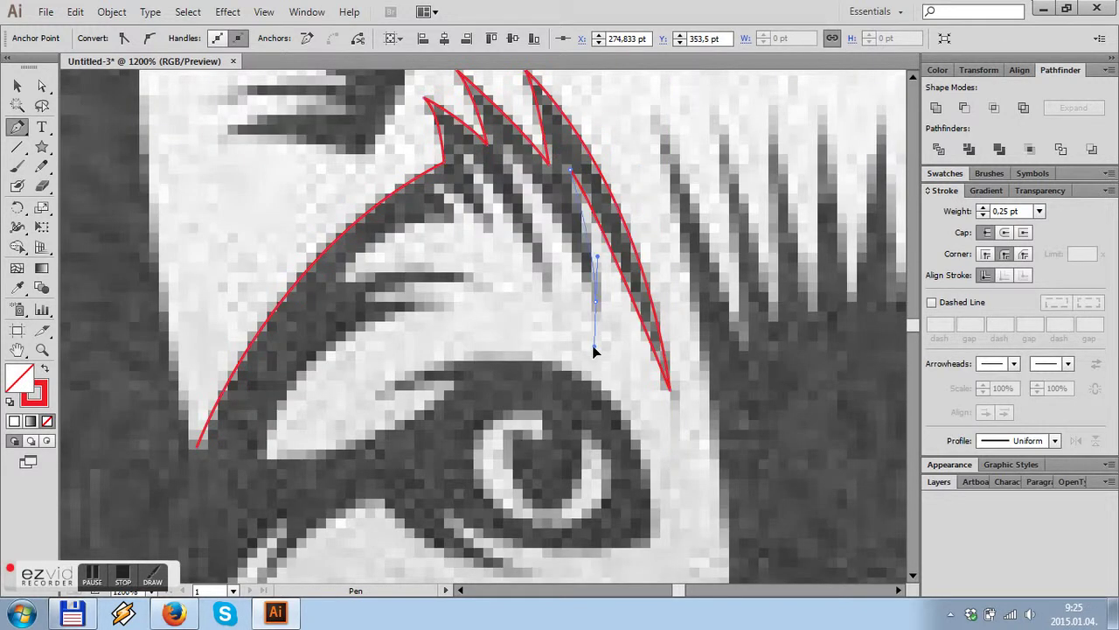
scroll(599, 307, "up", 1)
left_click_drag(502, 194, 505, 198)
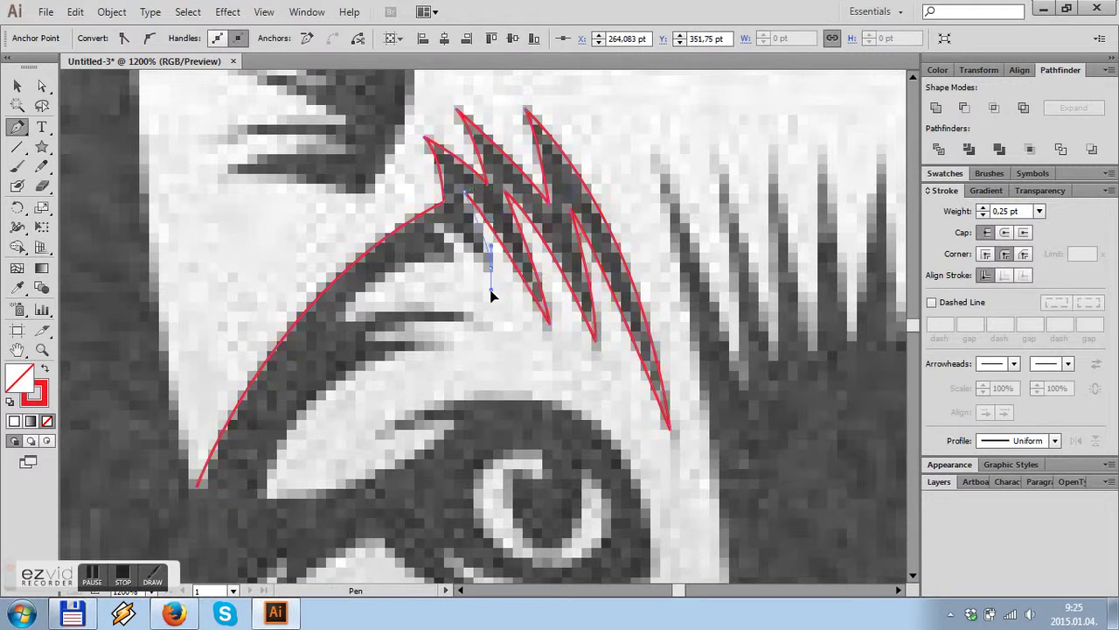
- Continue the outline across the next brow spike and under its edge
scroll(412, 231, "up", 1)
left_click(456, 221)
left_click_drag(500, 288, 552, 324)
scroll(503, 301, "down", 2)
left_click(270, 309)
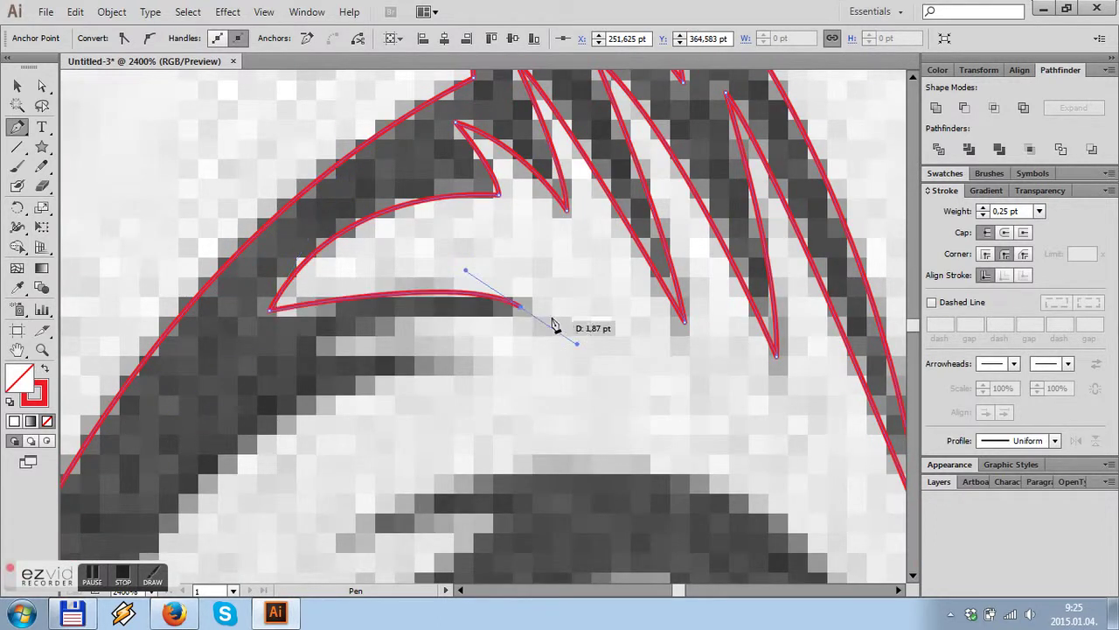
left_click_drag(314, 347, 248, 382)
scroll(503, 358, "down", 3)
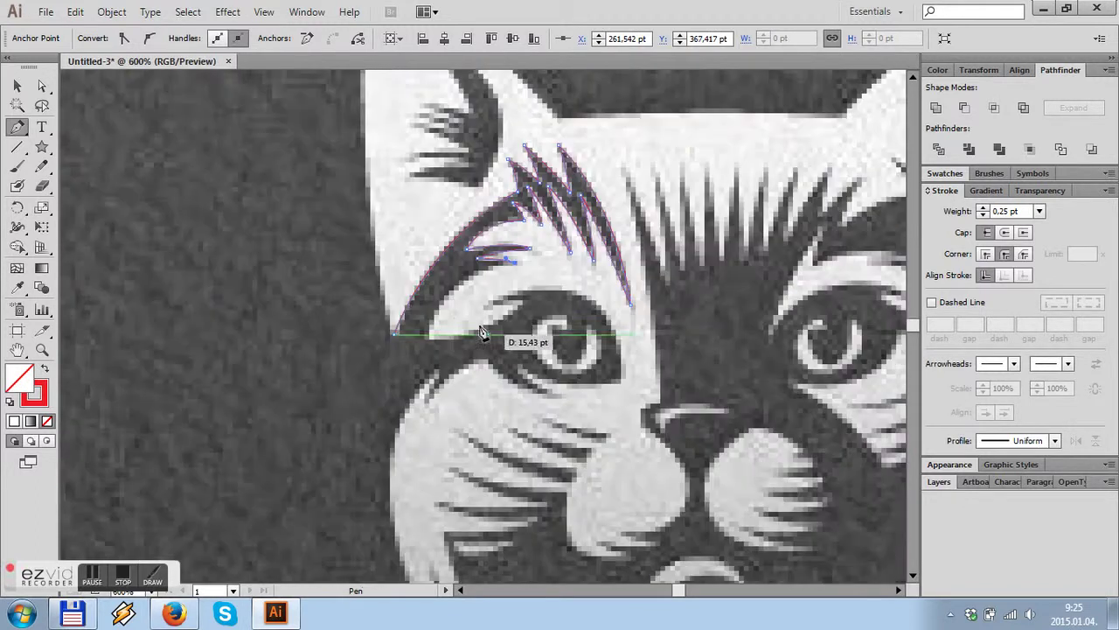
scroll(482, 355, "up", 2)
- Trace around the left eye, with a sharp corner and an anchor below it
left_click_drag(632, 236, 648, 204)
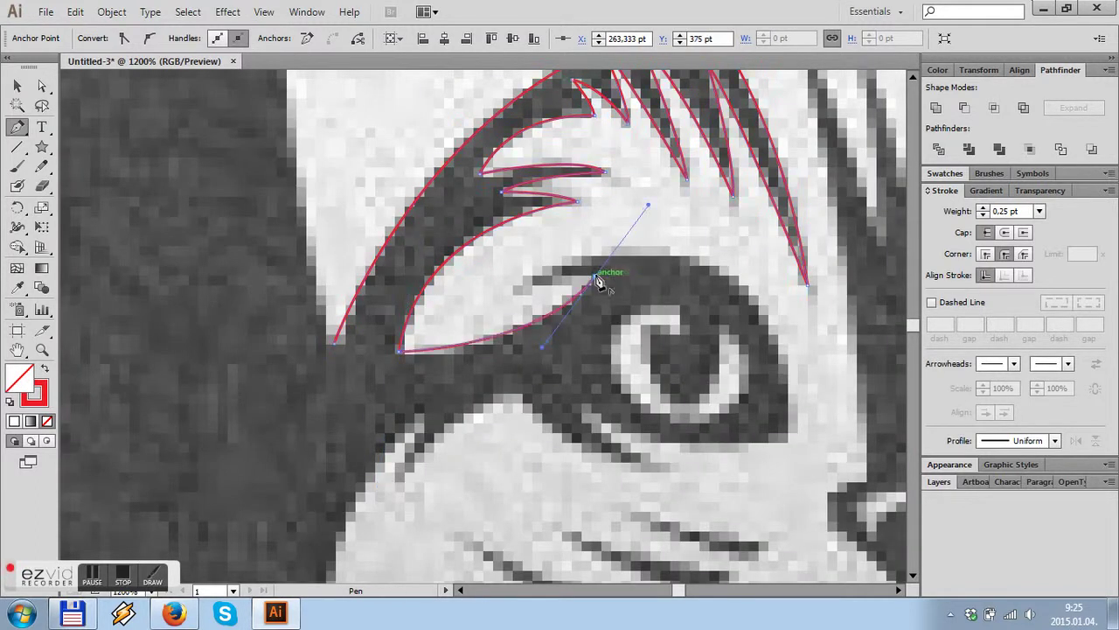
scroll(299, 231, "down", 2)
scroll(515, 251, "up", 2)
left_click(574, 413)
left_click_drag(503, 252, 599, 301)
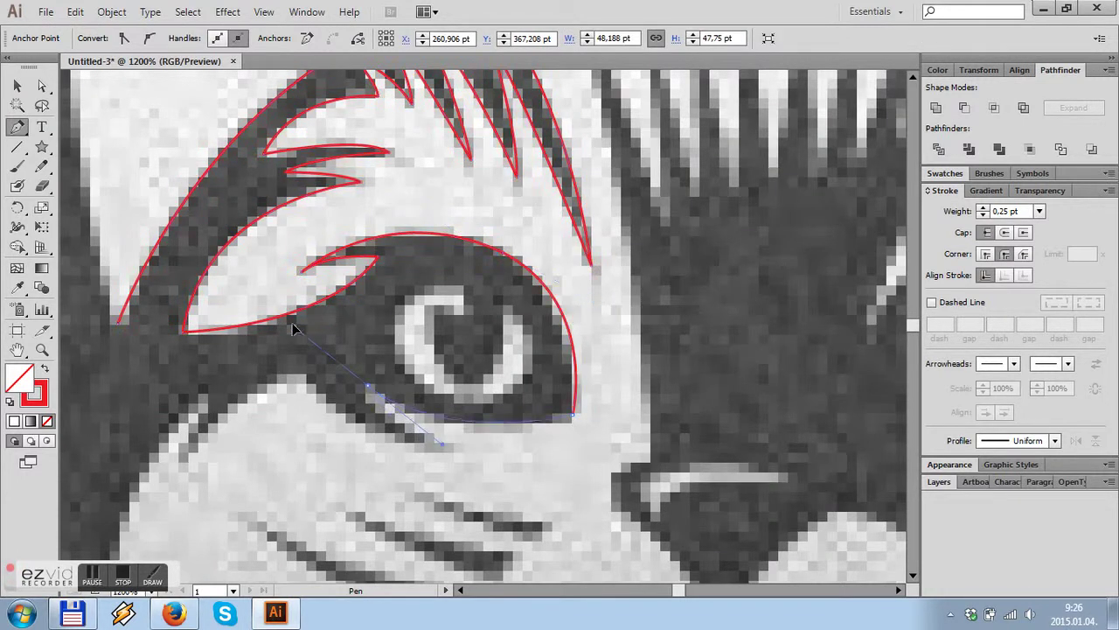
left_click_drag(294, 329, 294, 329)
scroll(441, 446, "down", 1)
left_click(440, 371)
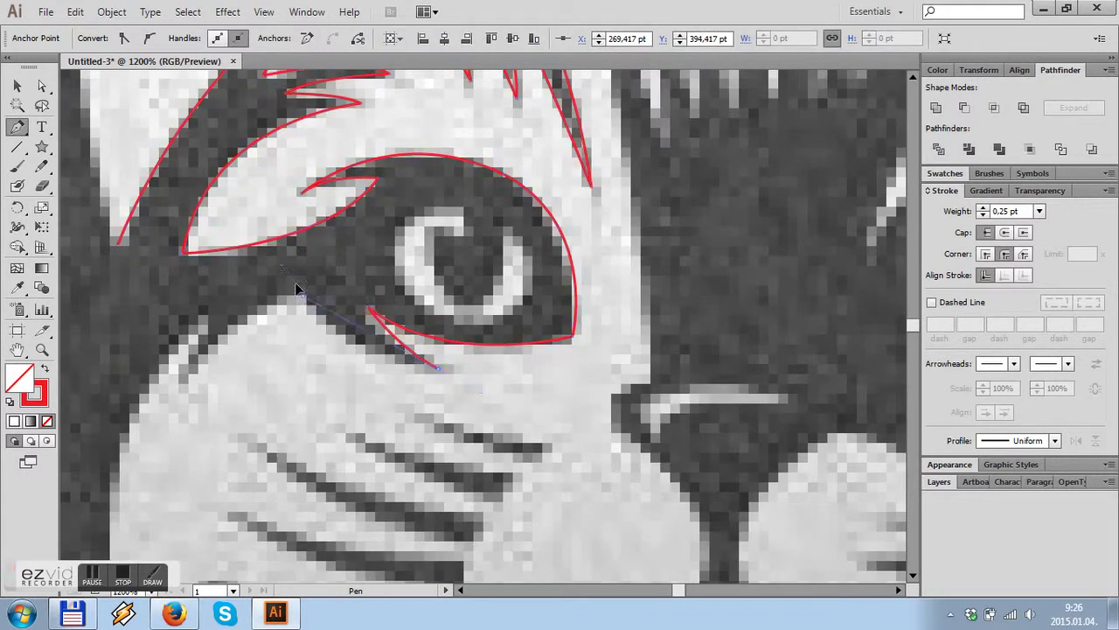
left_click(152, 432)
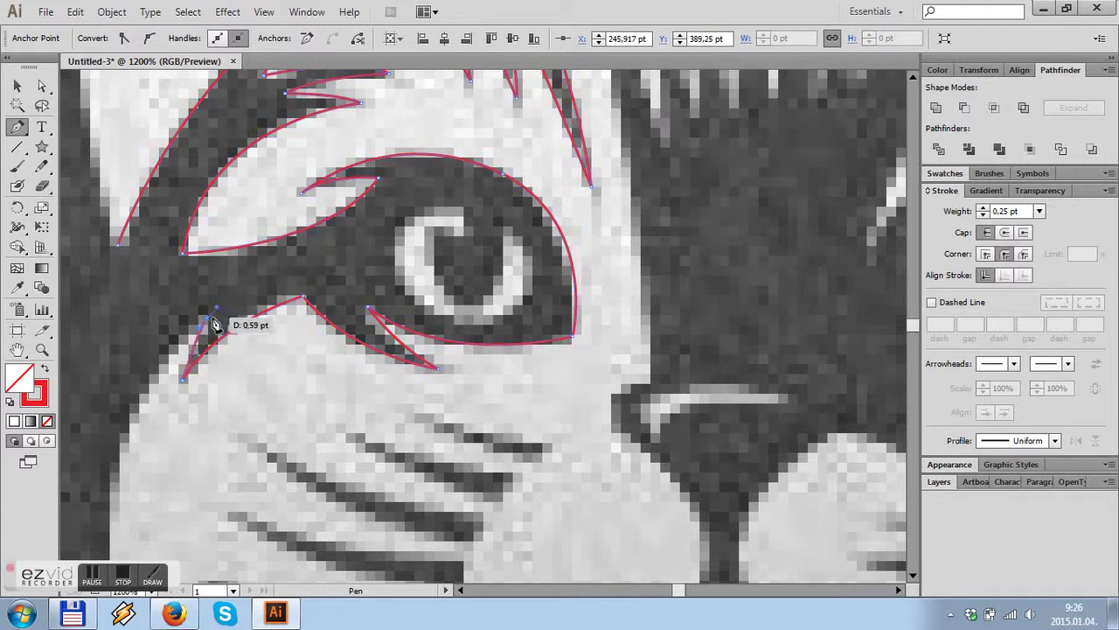
scroll(215, 325, "down", 3)
scroll(192, 344, "down", 1)
scroll(191, 345, "up", 2)
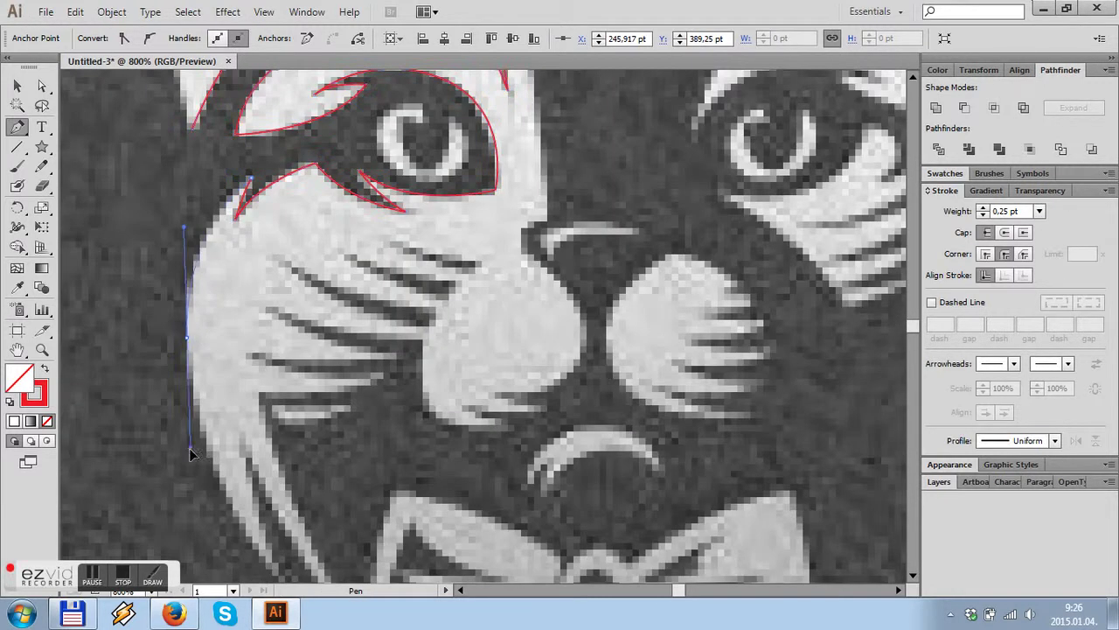
scroll(228, 467, "down", 2)
- Curve the outline down along the left cheek edge
left_click_drag(312, 523, 259, 389)
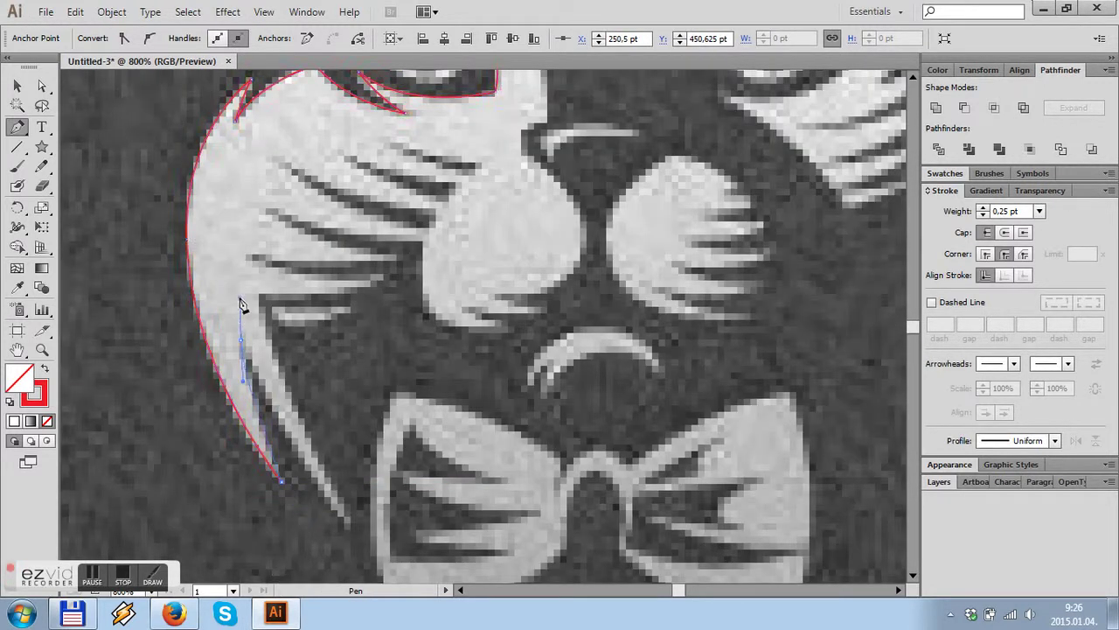
scroll(262, 350, "down", 2)
scroll(350, 434, "down", 1)
left_click_drag(274, 257, 263, 250)
scroll(262, 250, "up", 1)
scroll(367, 315, "up", 1)
- Trace the upper cheek whisker from its tip back to its base
left_click_drag(391, 287, 453, 256)
left_click_drag(191, 259, 424, 258)
scroll(407, 262, "up", 1)
left_click_drag(219, 245, 249, 287)
left_click(450, 300)
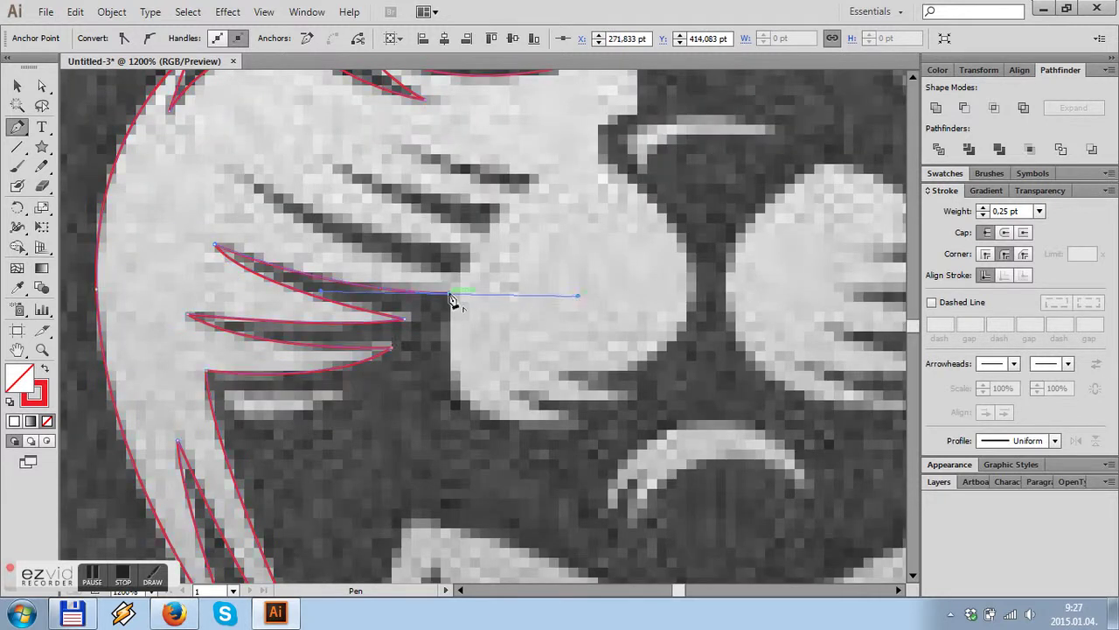
scroll(374, 363, "up", 1)
- Curve the outline under the whisker along the muzzle, then up the next brow spike
left_click_drag(514, 409, 402, 336)
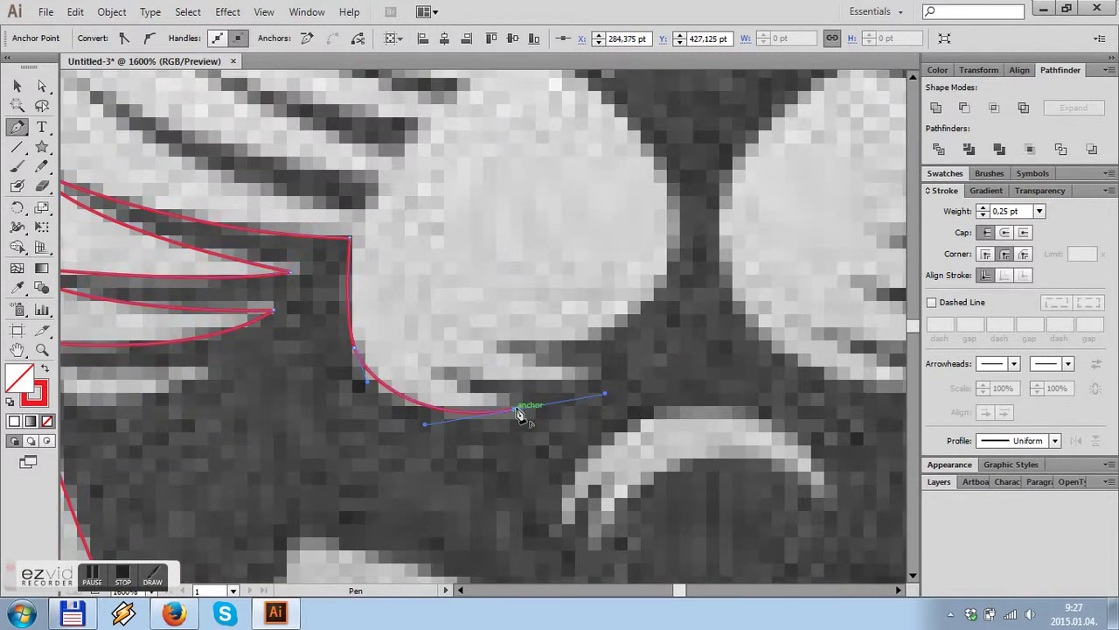
left_click_drag(591, 379, 657, 361)
left_click_drag(665, 278, 709, 207)
scroll(699, 262, "up", 3)
left_click_drag(652, 277, 560, 291)
scroll(612, 289, "up", 2)
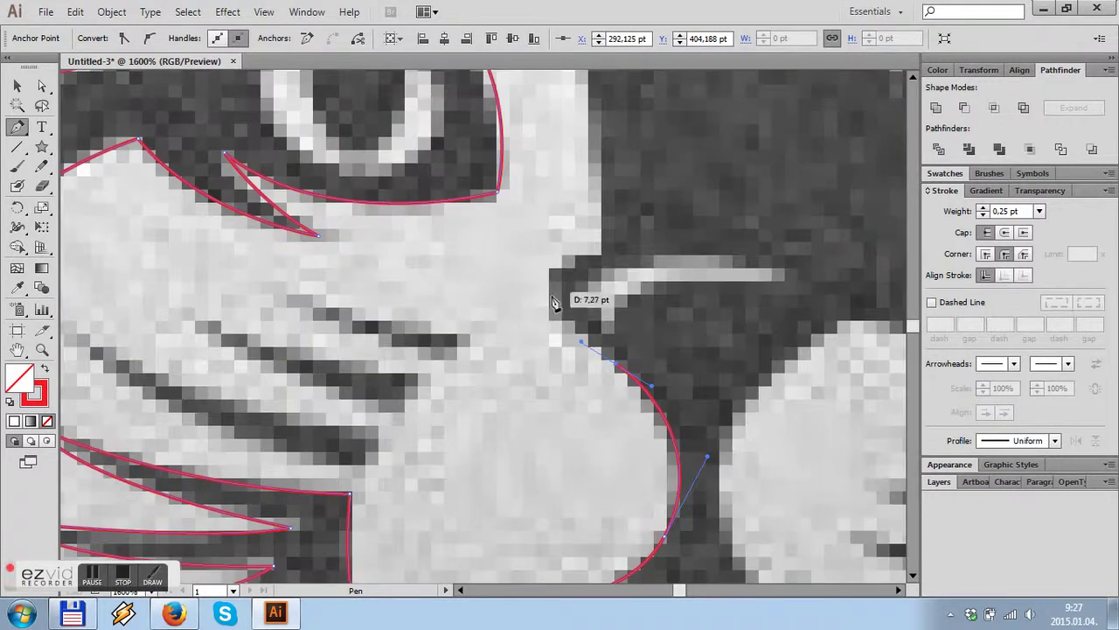
scroll(557, 290, "up", 2)
key("ctrl+minus")
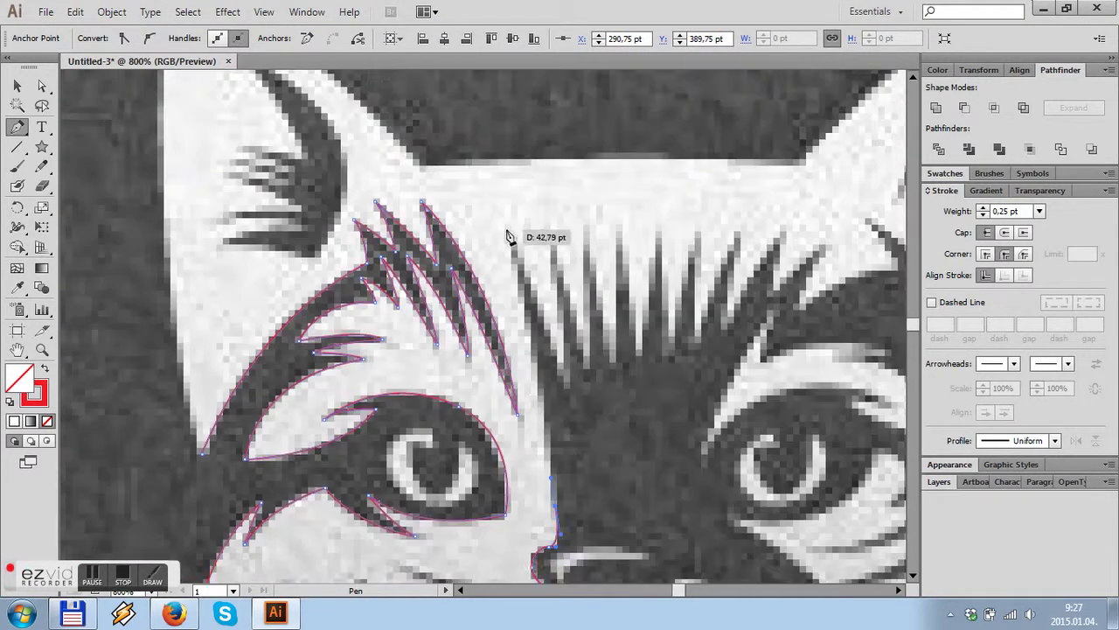
left_click_drag(508, 237, 566, 393)
scroll(509, 245, "up", 1)
- Place sharp corner anchors along the zigzag tips and bases of the forehead spikes
left_click(566, 386)
left_click(539, 156)
left_click_drag(599, 358, 597, 153)
left_click(596, 149)
left_click(634, 348)
left_click(645, 150)
left_click(674, 339)
left_click(705, 158)
left_click(717, 338)
left_click(762, 161)
left_click(762, 320)
scroll(671, 179, "up", 1)
- Trace the remaining spikes with curved anchors and follow the inner ear edge
left_click(631, 376)
left_click_drag(750, 190, 729, 320)
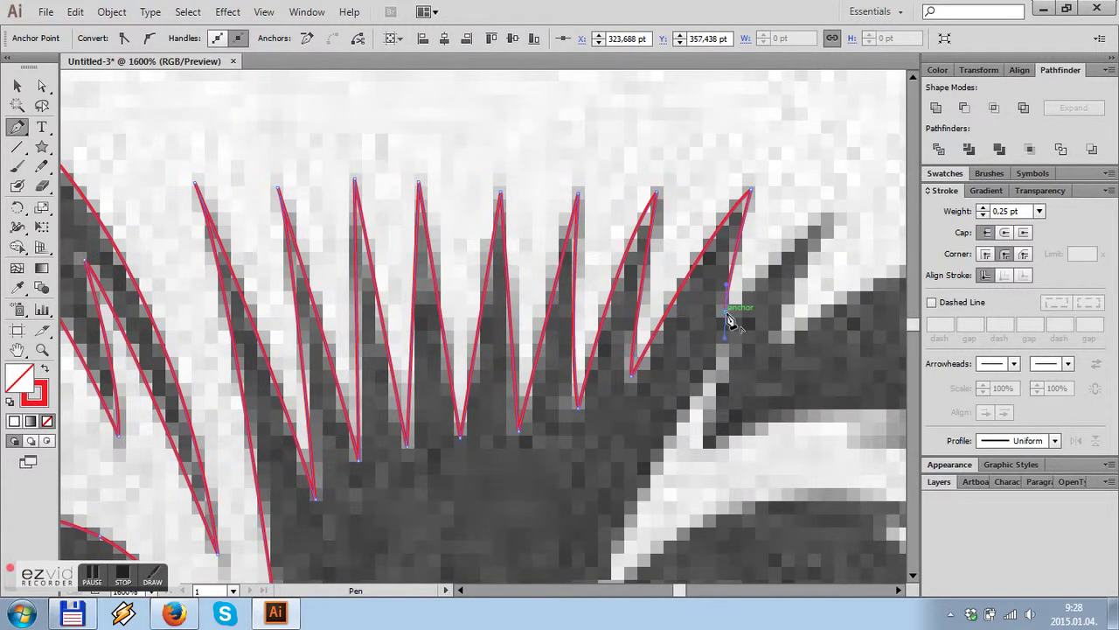
left_click_drag(865, 199, 761, 364)
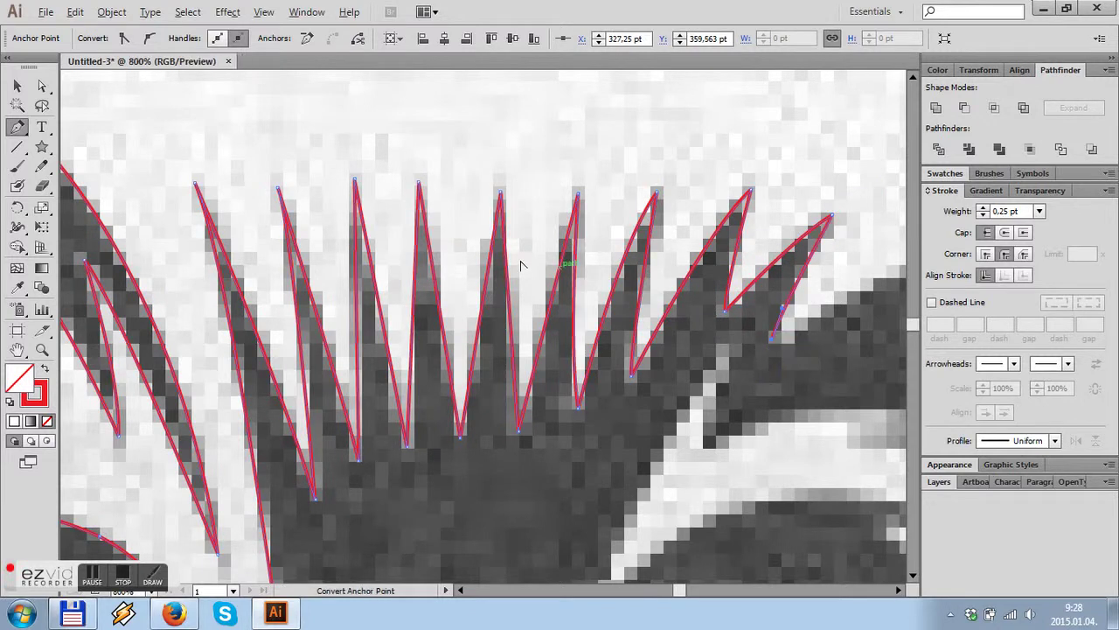
scroll(697, 271, "down", 1, "alt")
left_click(695, 263)
left_click_drag(651, 197, 647, 194)
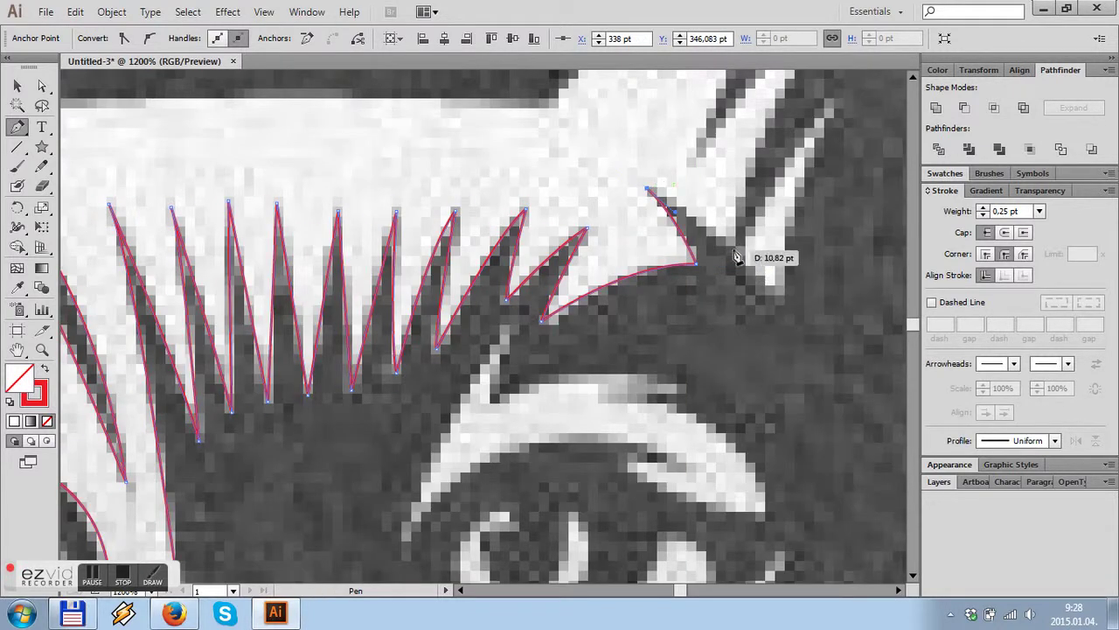
left_click(776, 302)
scroll(787, 306, "up", 2)
left_click(837, 188)
left_click_drag(740, 321, 758, 247)
scroll(744, 324, "down", 1)
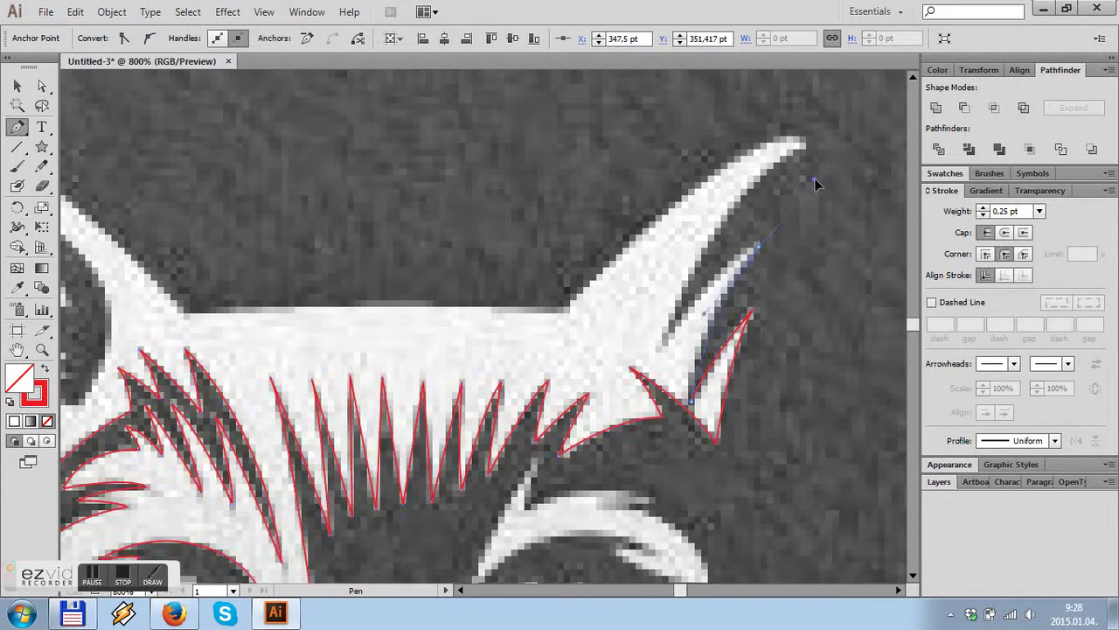
- Curve the outline along the ear spike up to the ear tip
left_click(676, 307)
left_click_drag(660, 347, 662, 366)
left_click_drag(809, 158, 824, 150)
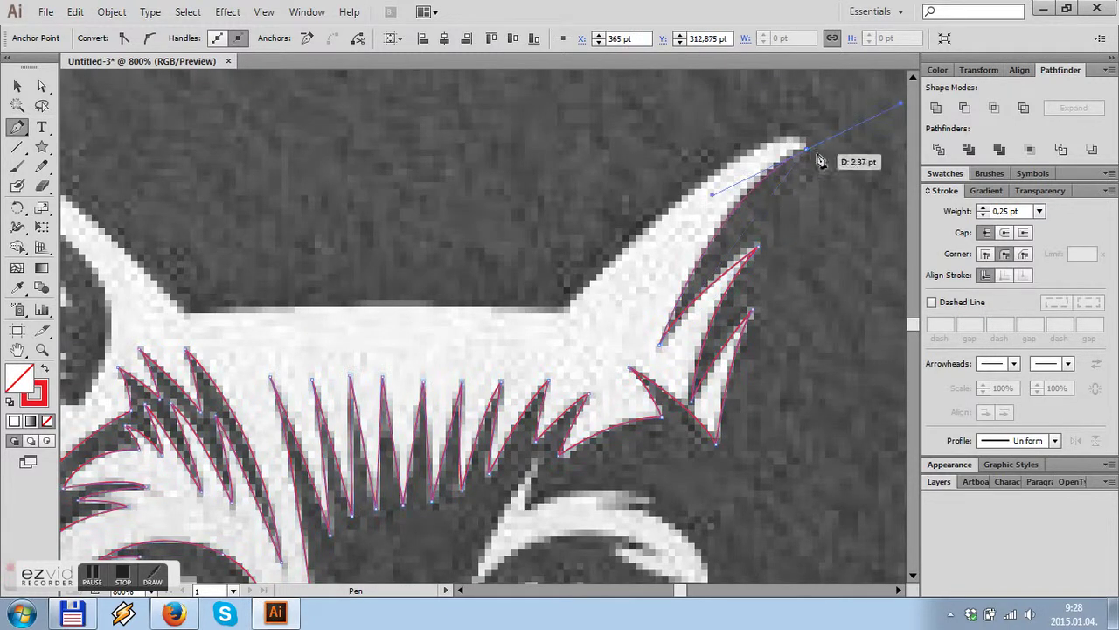
scroll(808, 154, "up", 2)
scroll(734, 144, "down", 3)
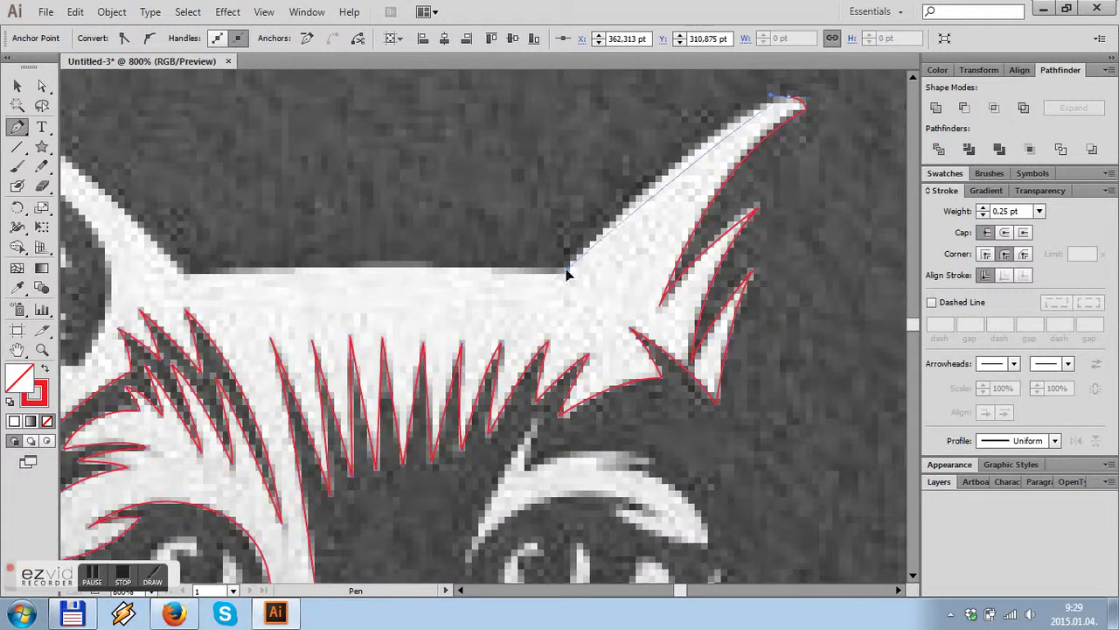
scroll(524, 288, "down", 1)
scroll(491, 295, "up", 2)
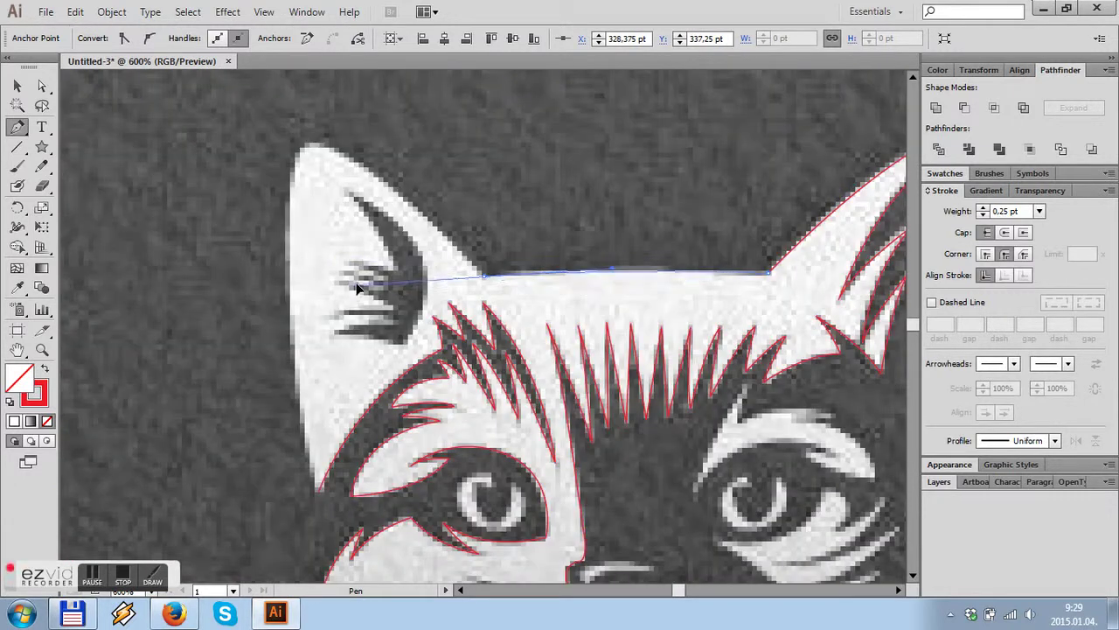
- Outline the left ear's tip and outer edge and close the head path
left_click(484, 276)
left_click(320, 133)
scroll(320, 132, "up", 1)
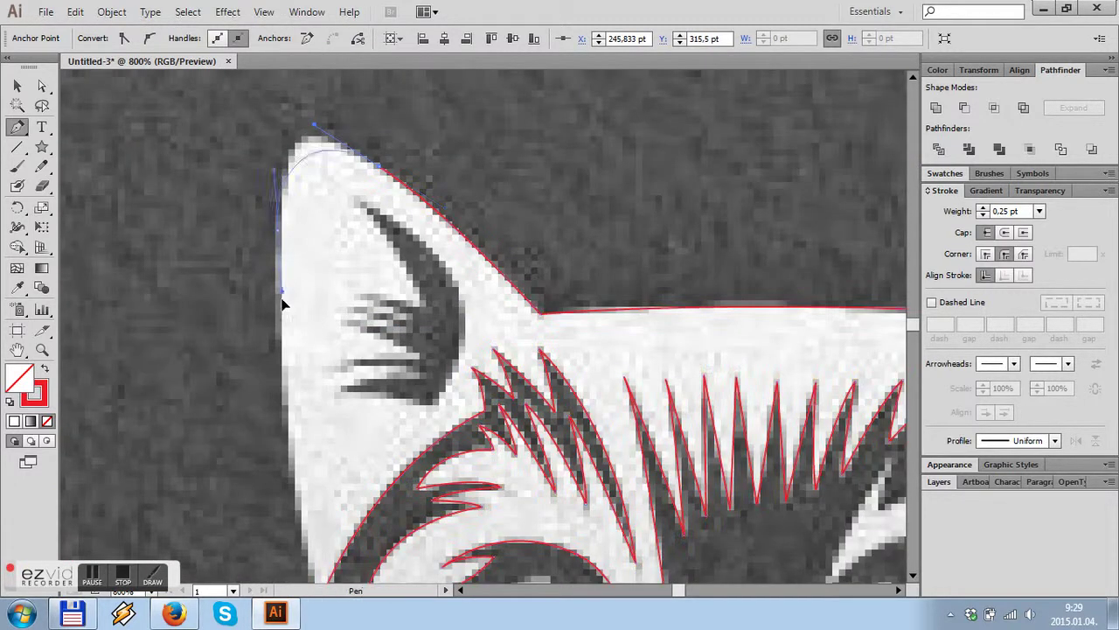
left_click(282, 346)
scroll(281, 348, "down", 4)
left_click(320, 340)
scroll(350, 289, "down", 2)
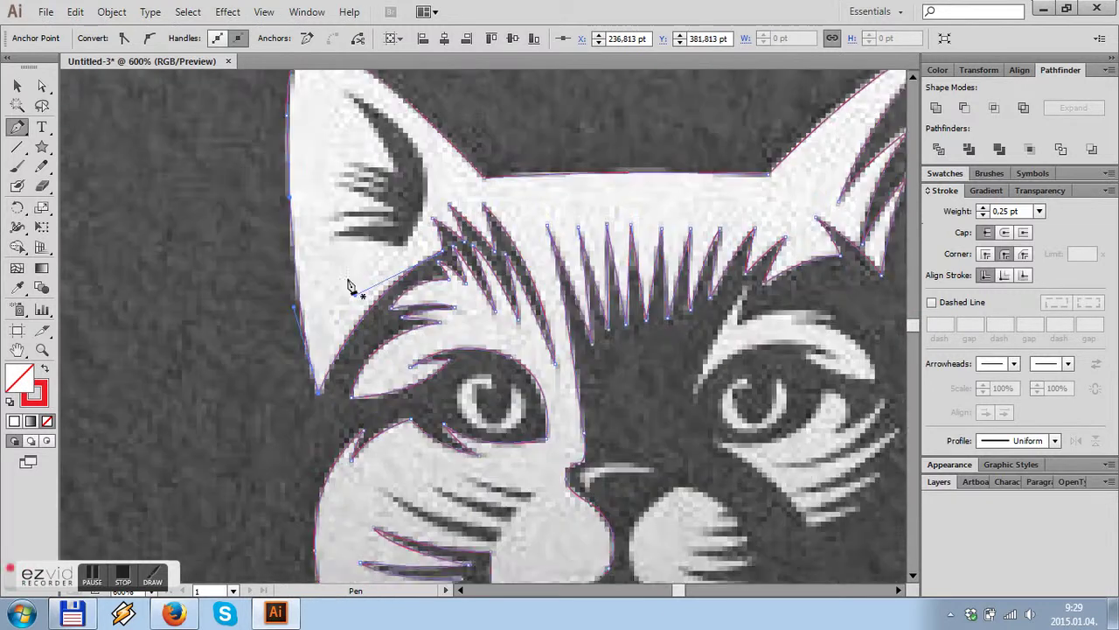
scroll(350, 196, "up", 3)
- Start a new path tracing the spiky fur tuft inside the left ear
left_click(348, 92)
left_click_drag(502, 238, 530, 339)
left_click_drag(472, 409, 333, 391)
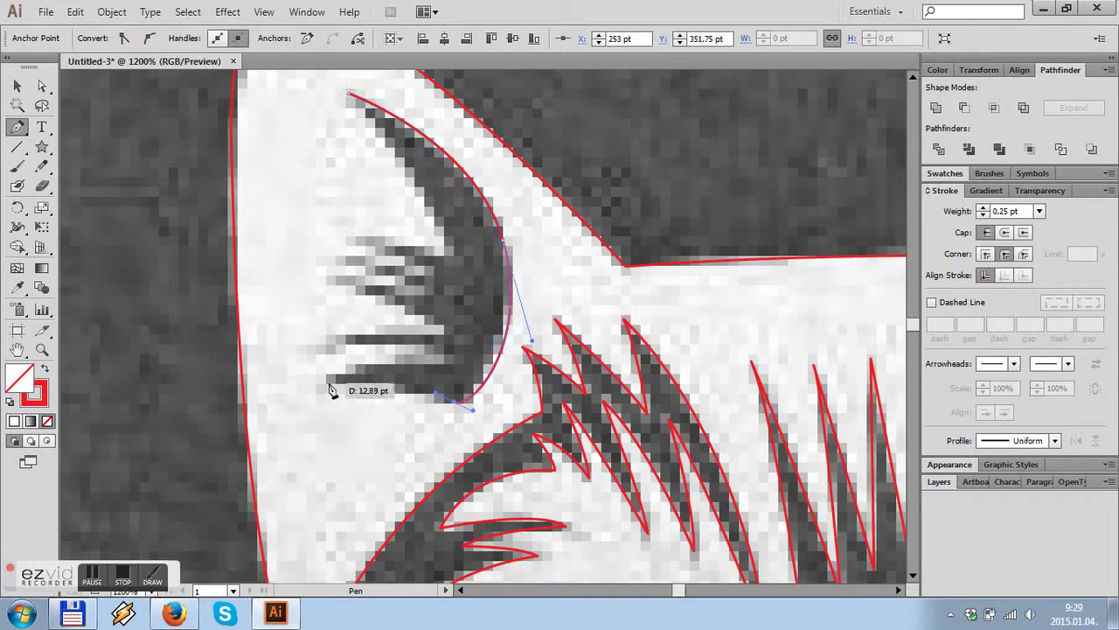
left_click_drag(440, 359, 494, 367)
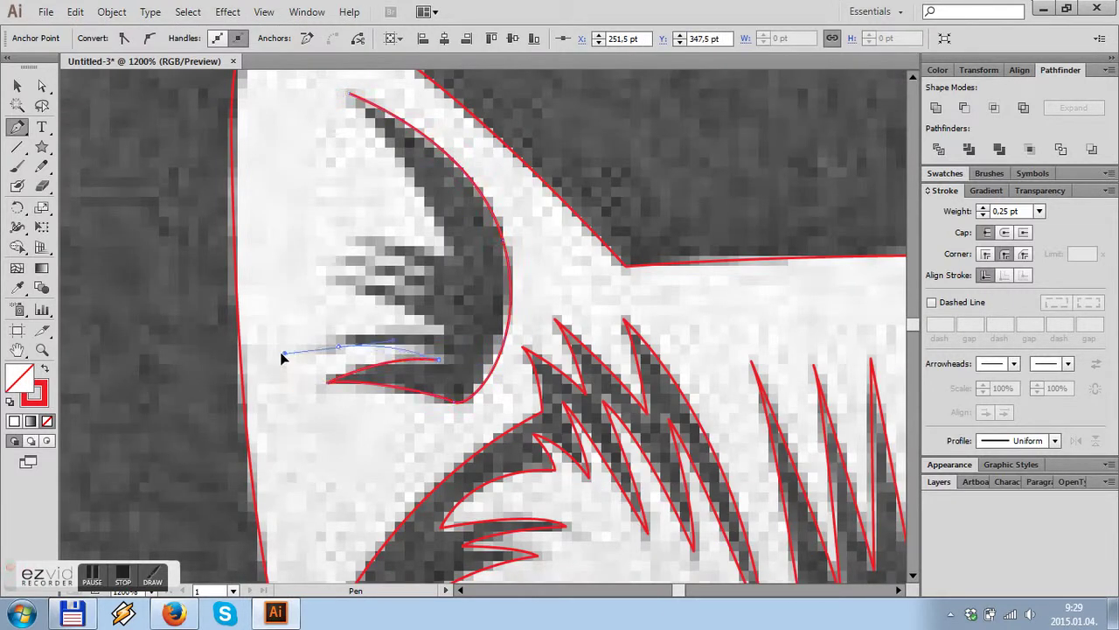
left_click_drag(340, 348, 330, 297)
left_click_drag(255, 265, 326, 285)
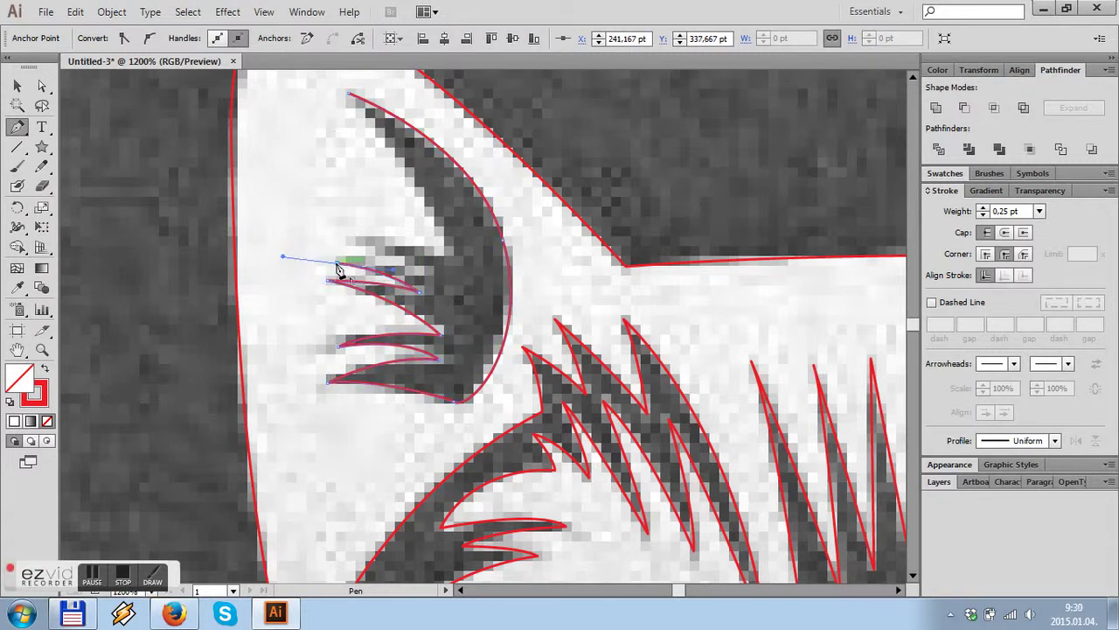
left_click_drag(420, 278, 364, 249)
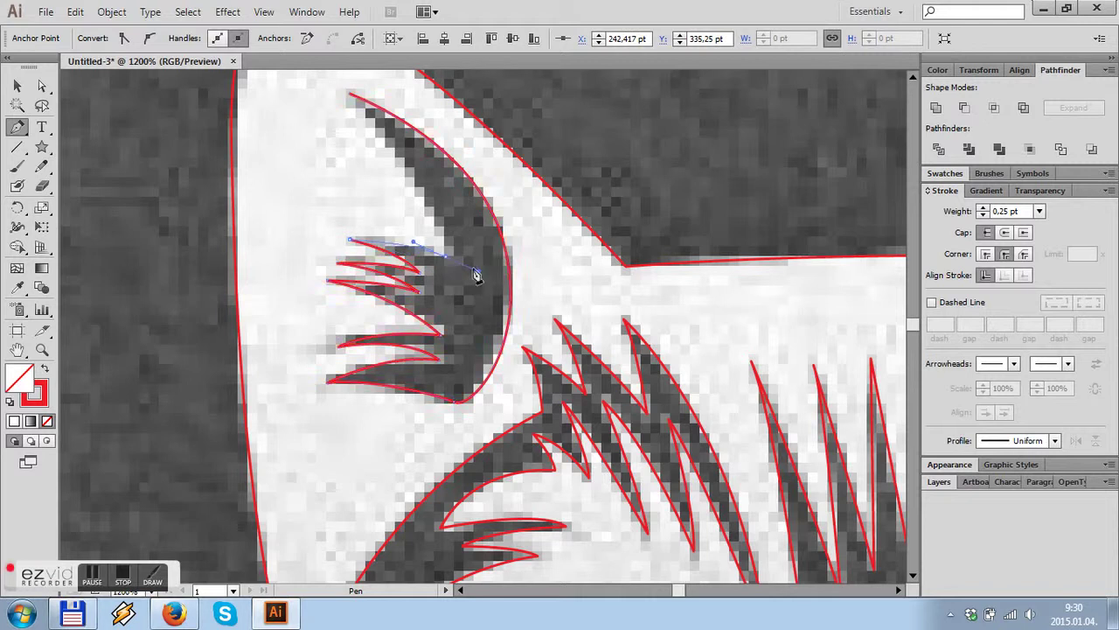
scroll(449, 262, "up", 3)
scroll(288, 162, "up", 2)
- Merge the ear outline and its tufts into one shape with Pathfinder
key("v")
left_click(503, 368)
left_click(263, 140, "shift")
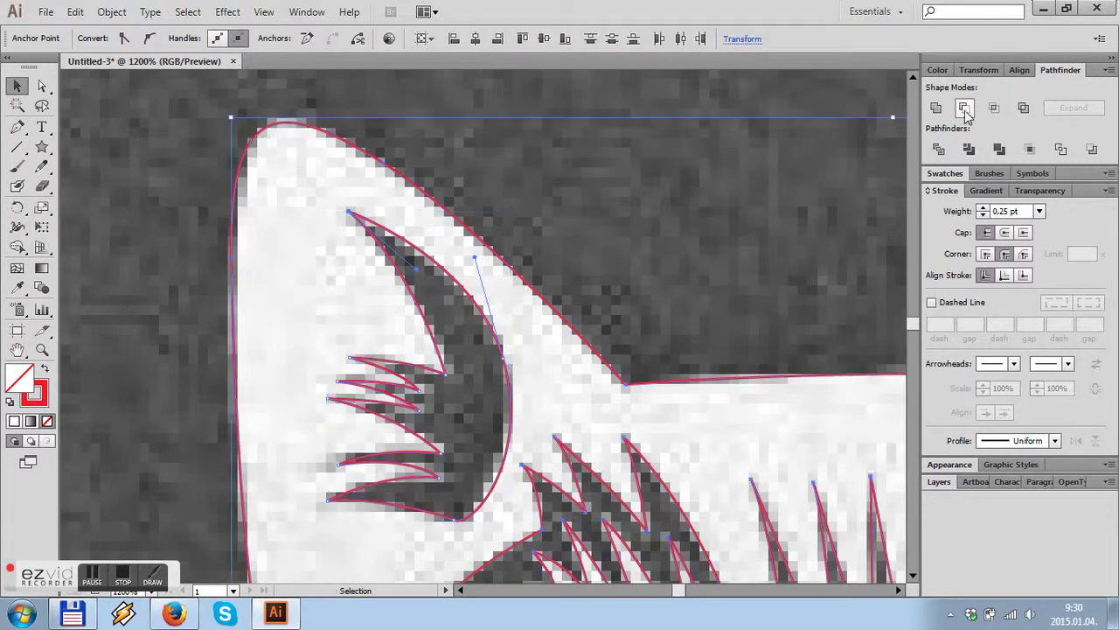
left_click(964, 107)
- Pen-trace the upper eyelid highlight of the right eye
key("ctrl+shift+a")
key("p")
left_click(597, 177)
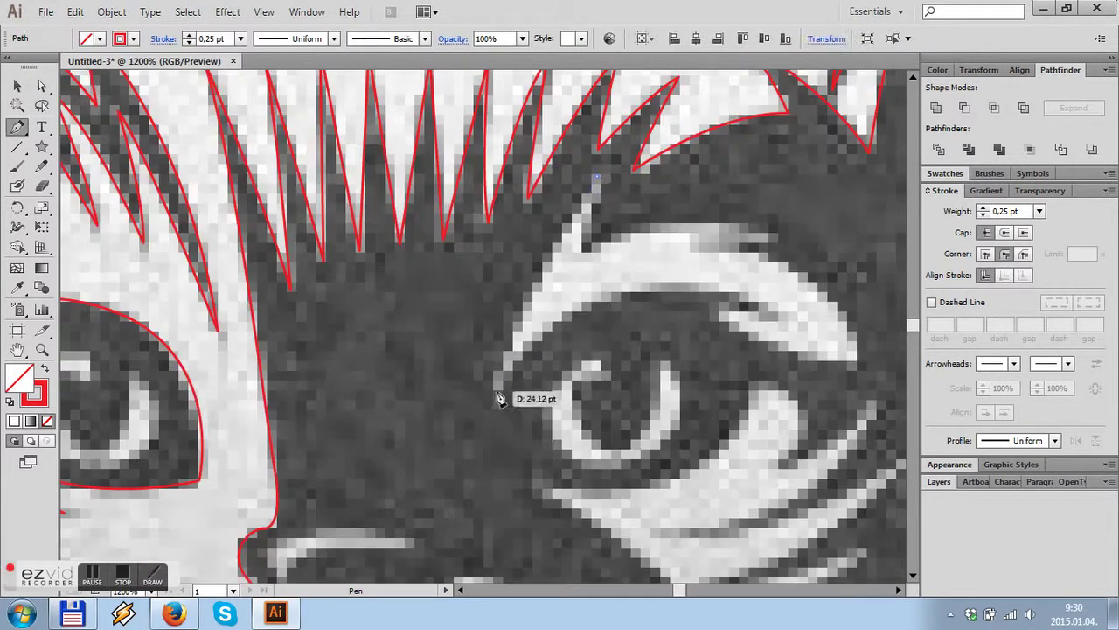
left_click(503, 400)
mouse_move(786, 320)
left_mouse_down()
mouse_move(745, 418)
mouse_move(734, 412)
left_mouse_up()
scroll(787, 387, "right", 3)
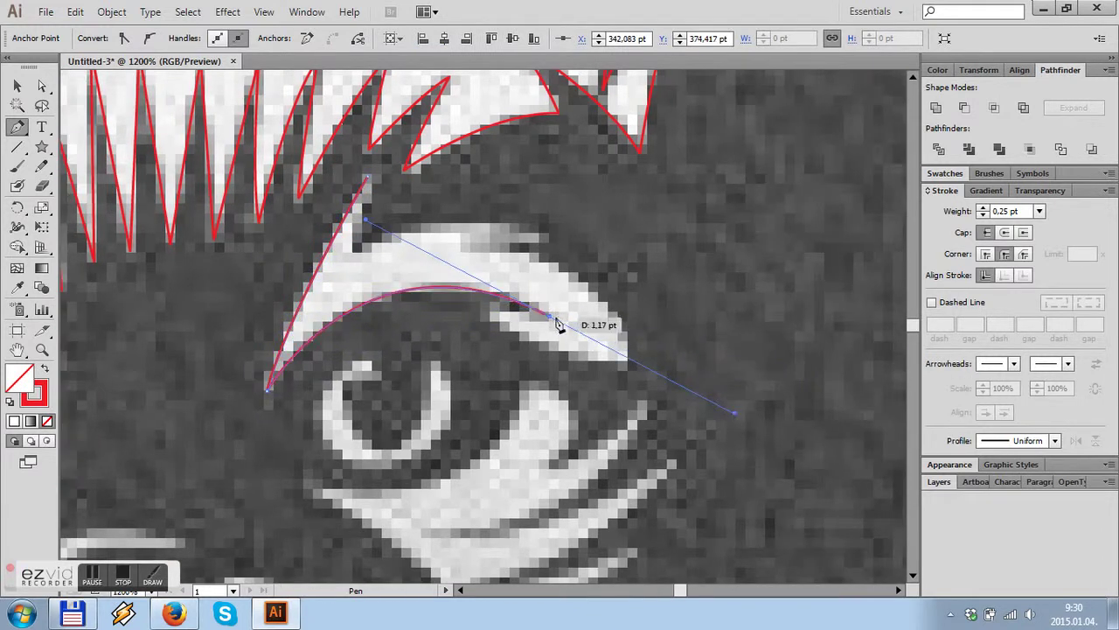
left_click(626, 368)
left_click_drag(497, 251, 499, 263)
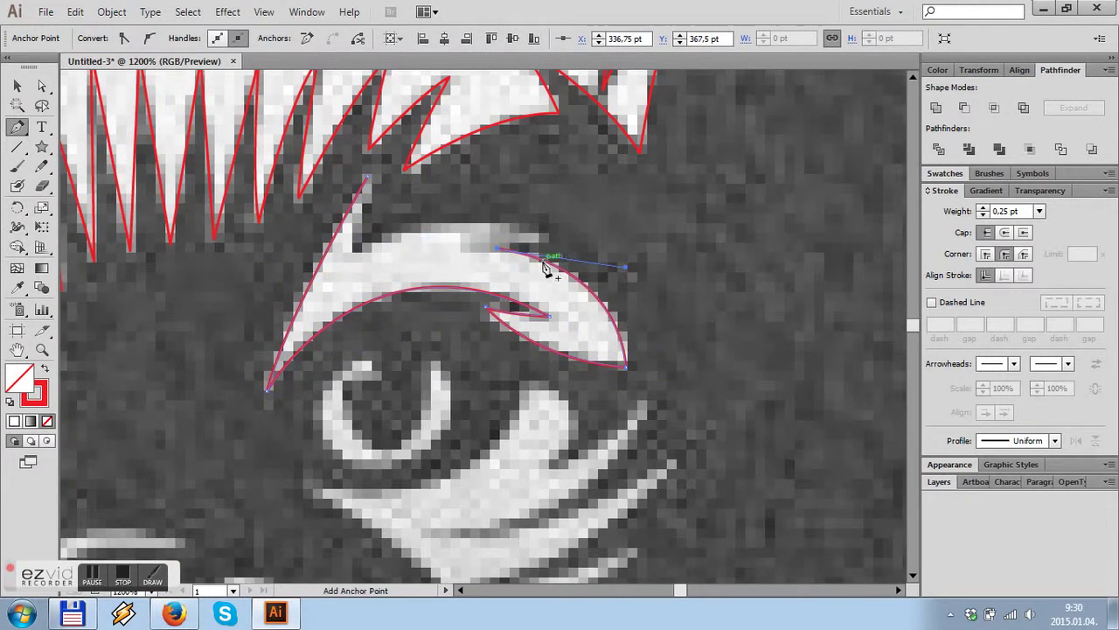
left_click_drag(306, 281, 308, 280)
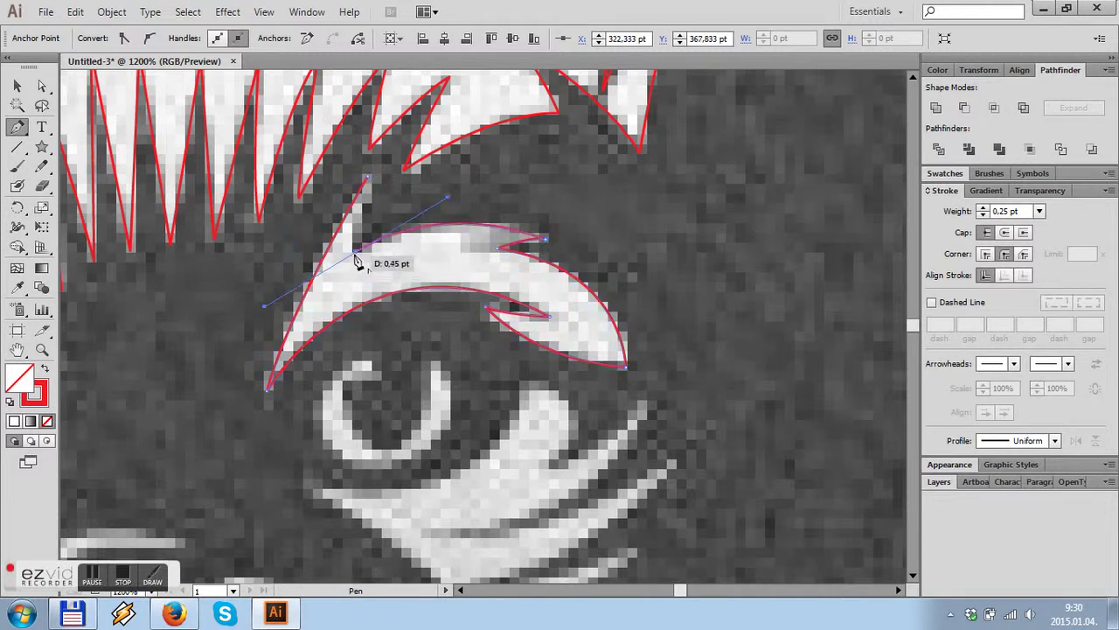
scroll(400, 356, "down", 3)
scroll(400, 357, "up", 3)
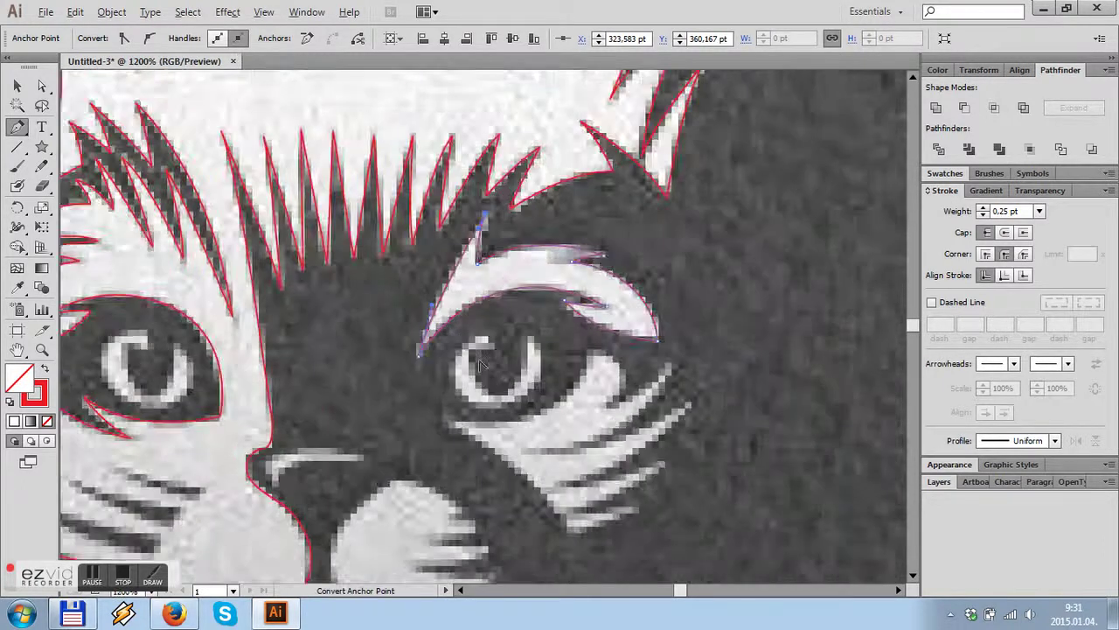
scroll(397, 349, "up", 3)
- Trace and close the C-shaped pupil highlight in the right eye
left_click_drag(485, 287, 491, 297)
scroll(394, 295, "down", 3)
left_click(346, 339)
left_click_drag(516, 418, 612, 418)
left_click_drag(606, 384, 682, 324)
scroll(682, 324, "up", 2)
left_click_drag(672, 277, 656, 250)
left_click_drag(625, 325, 624, 395)
left_click_drag(564, 455, 468, 456)
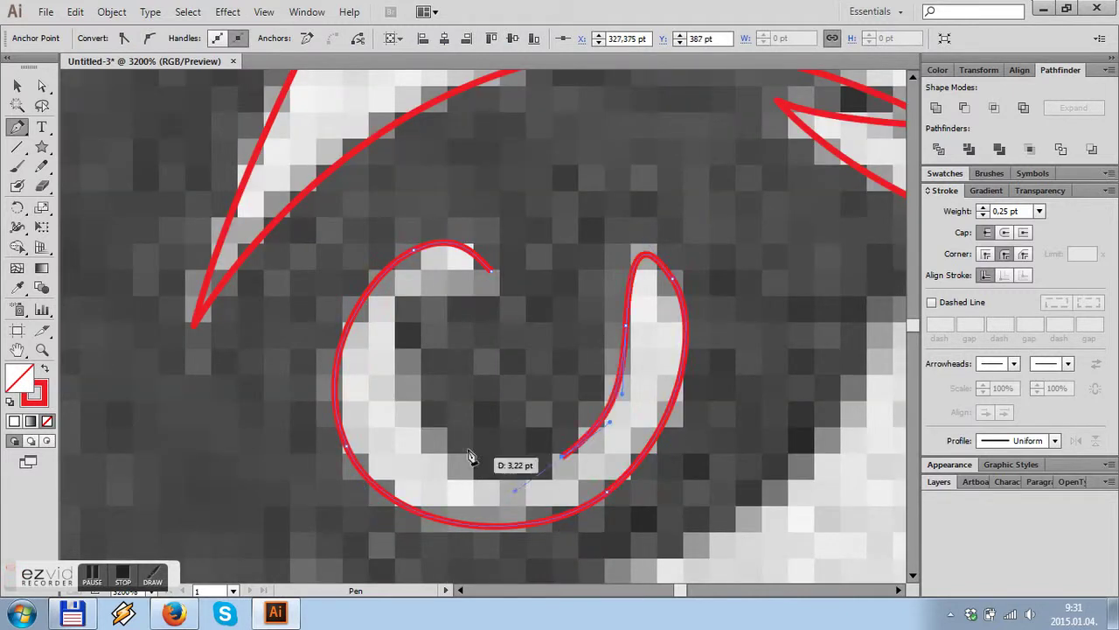
left_click_drag(410, 400, 374, 324)
left_click_drag(430, 296, 493, 270)
left_click(479, 245)
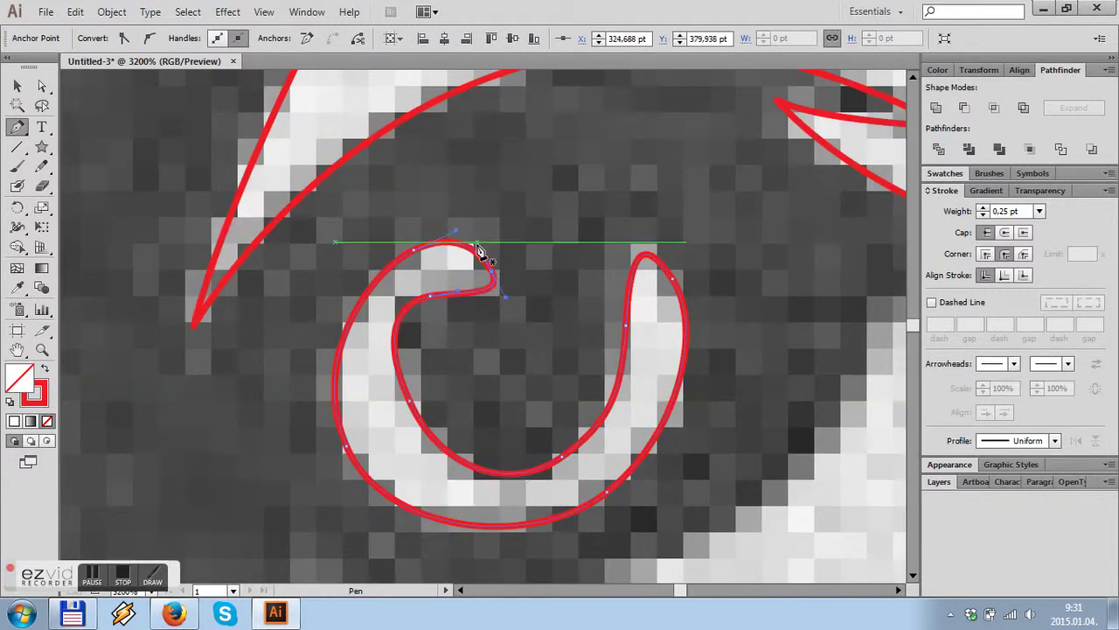
- Trace the cheek fur streaks as one pointed outline
key("ctrl+minus")
key("ctrl+minus")
key("ctrl+minus")
left_click(425, 360)
left_click_drag(639, 260, 654, 118)
left_click(639, 261)
mouse_move(665, 339)
left_mouse_down()
mouse_move(594, 413)
mouse_move(375, 419)
left_mouse_up()
left_click(553, 407)
left_click_drag(791, 335, 666, 450)
scroll(624, 394, "down", 3)
left_click(594, 358)
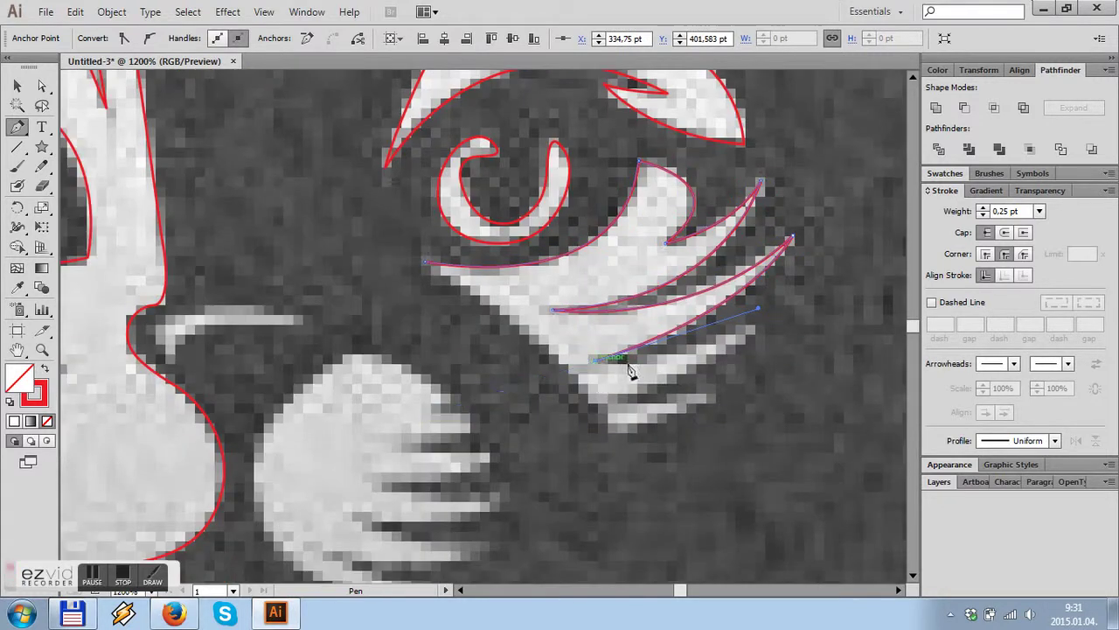
left_click_drag(752, 330, 807, 306)
left_click_drag(618, 398, 710, 401)
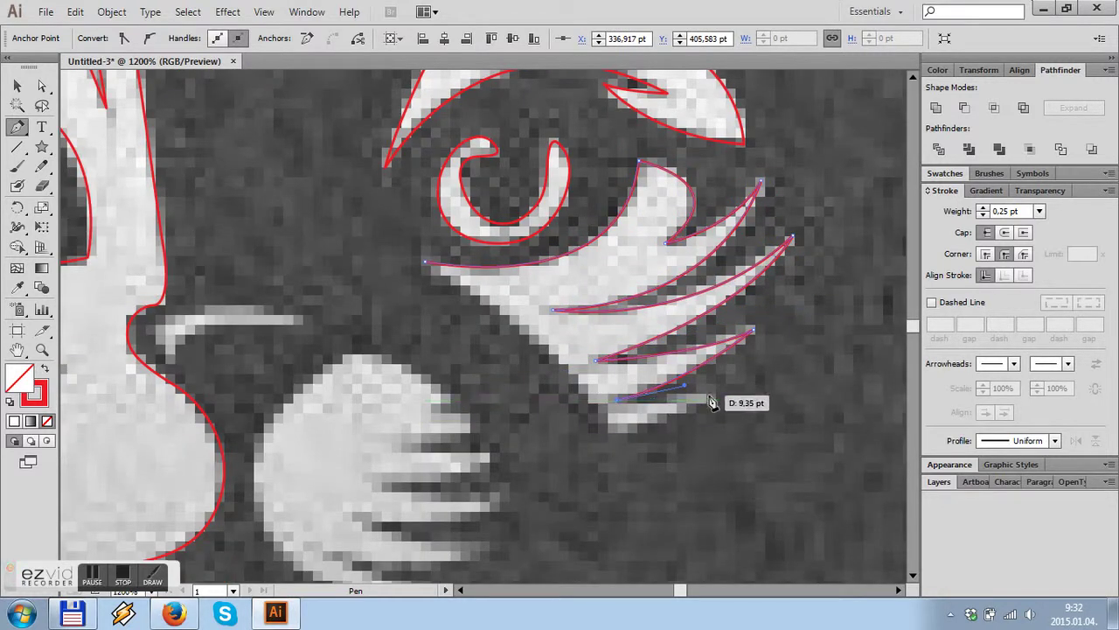
left_click_drag(615, 435, 568, 440)
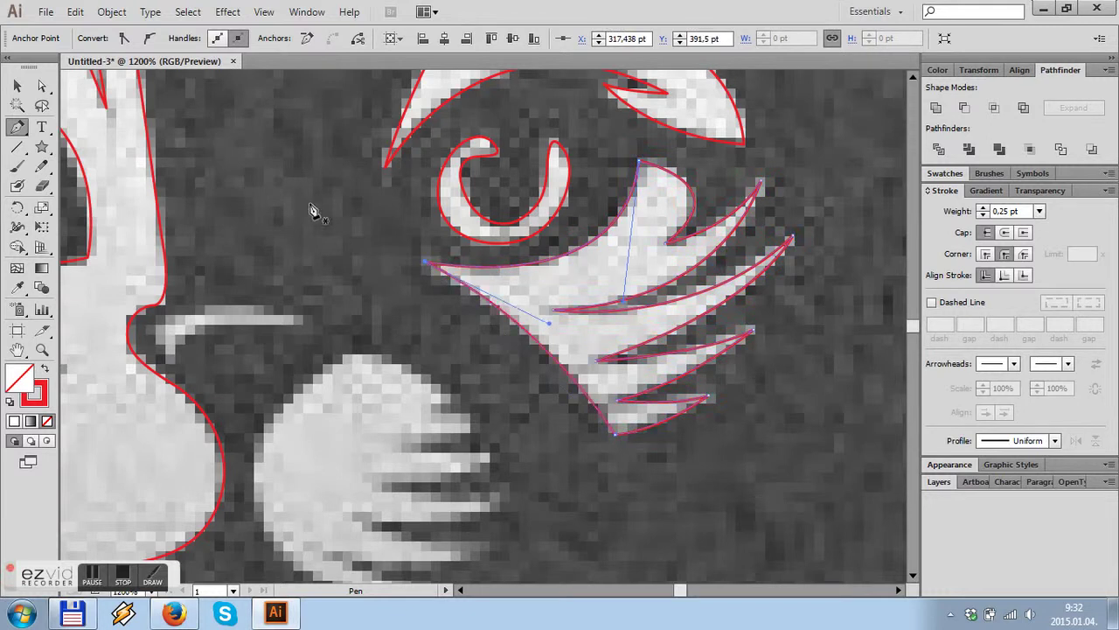
key("ctrl+minus")
left_click(400, 230, "ctrl")
- Outline and close the nose highlight
key("ctrl+plus")
key("ctrl+plus")
key("ctrl+plus")
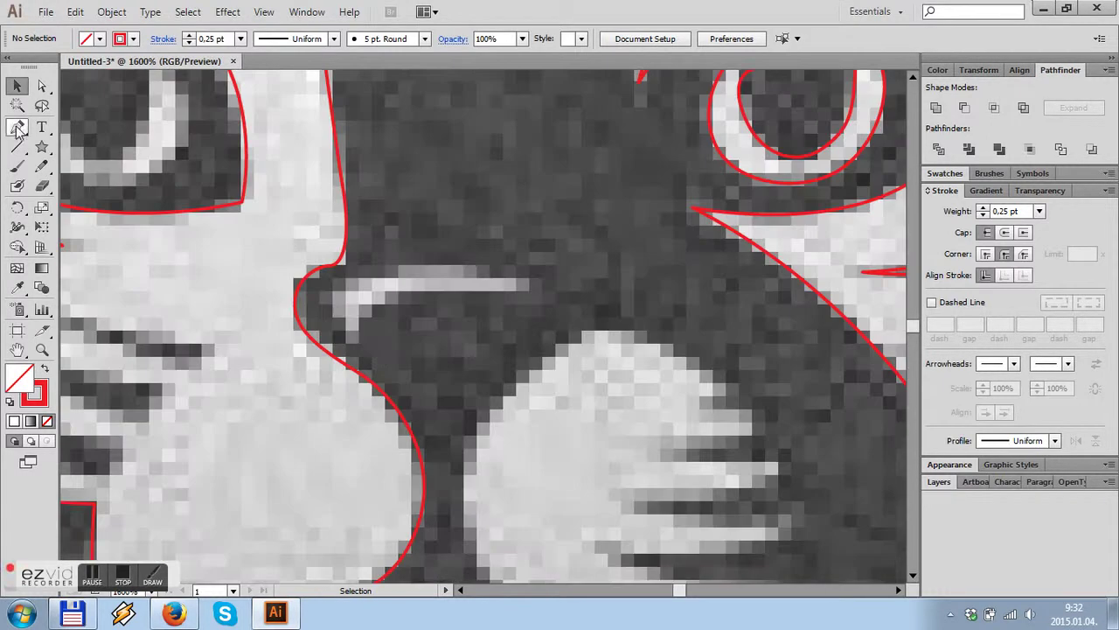
left_click_drag(353, 348, 362, 262)
left_click_drag(529, 283, 580, 320)
left_click_drag(382, 300, 355, 313)
left_click(354, 344)
scroll(537, 344, "down", 3)
mouse_move(465, 411)
left_mouse_down()
mouse_move(470, 475)
mouse_move(737, 442)
left_mouse_up()
scroll(470, 475, "down", 3)
scroll(778, 461, "right", 3)
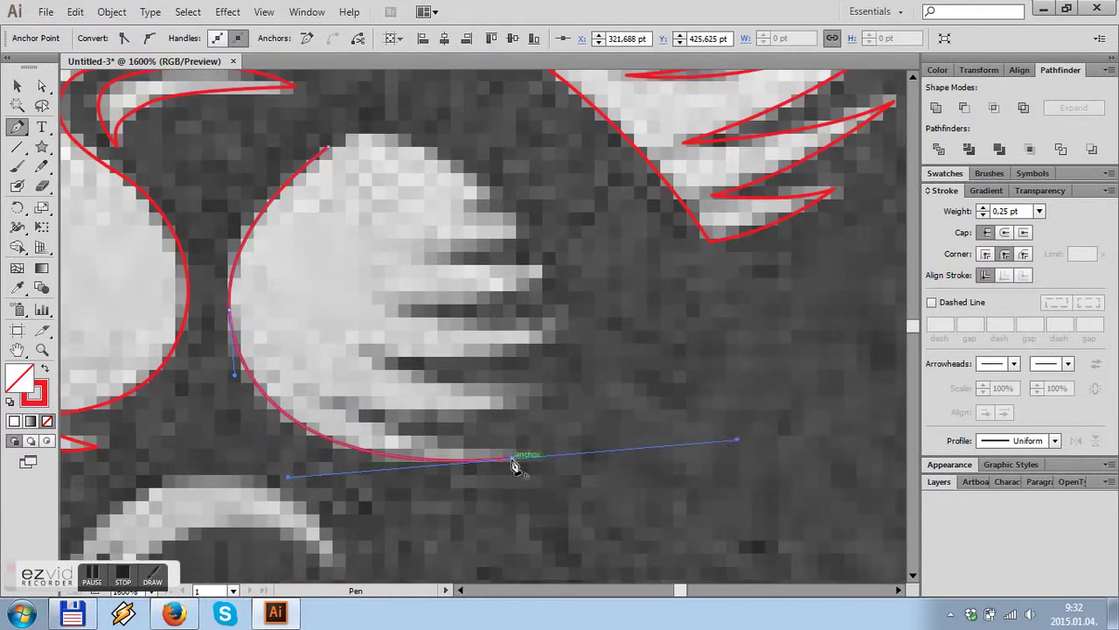
- Trace the muzzle pad's fur spikes around the pad edge
left_click_drag(324, 398, 391, 444)
left_click(323, 398)
left_click_drag(538, 398, 625, 370)
left_click_drag(361, 350, 365, 357)
left_click_drag(549, 334, 609, 310)
left_click(383, 305)
mouse_move(544, 270)
left_mouse_down()
mouse_move(577, 238)
mouse_move(536, 241)
left_mouse_up()
left_click(423, 257)
scroll(518, 245, "down", 1)
scroll(523, 364, "up", 2)
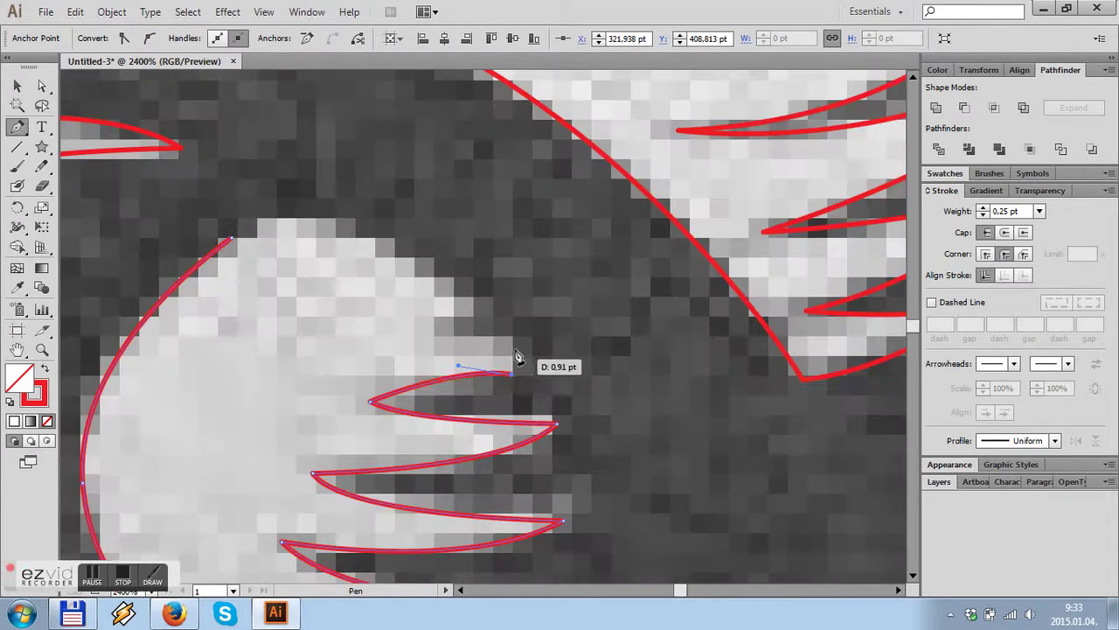
left_click_drag(451, 343, 484, 347)
left_click_drag(375, 237, 431, 258)
scroll(203, 265, "down", 1)
- Trace and close the mouth crescent
left_click(266, 426)
left_click_drag(383, 312, 490, 295)
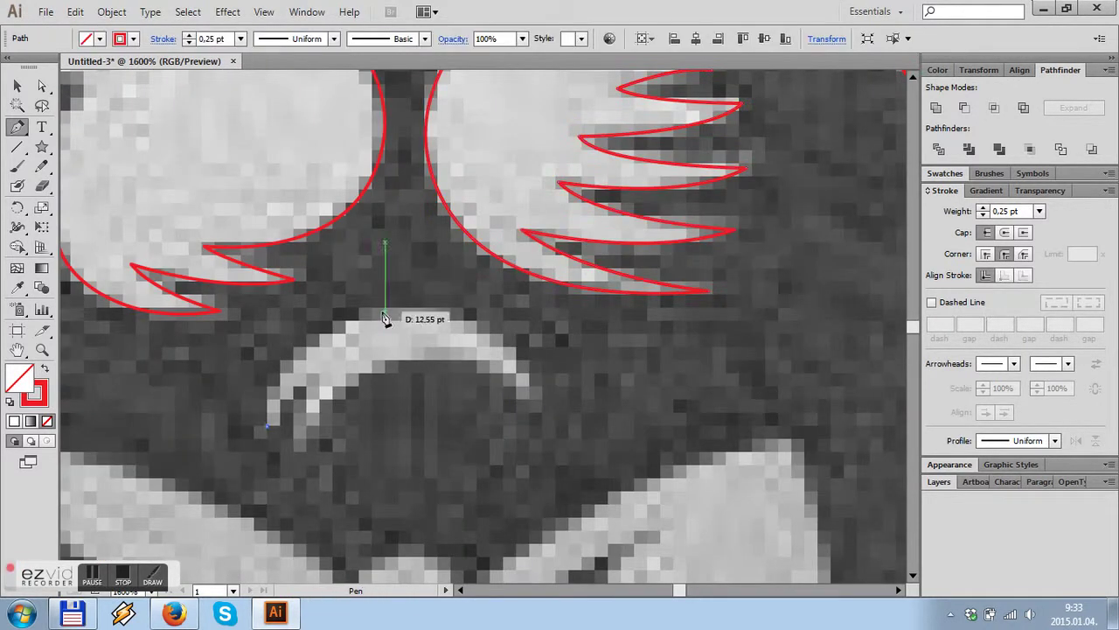
left_click_drag(543, 435, 544, 437)
left_click_drag(300, 451, 321, 369)
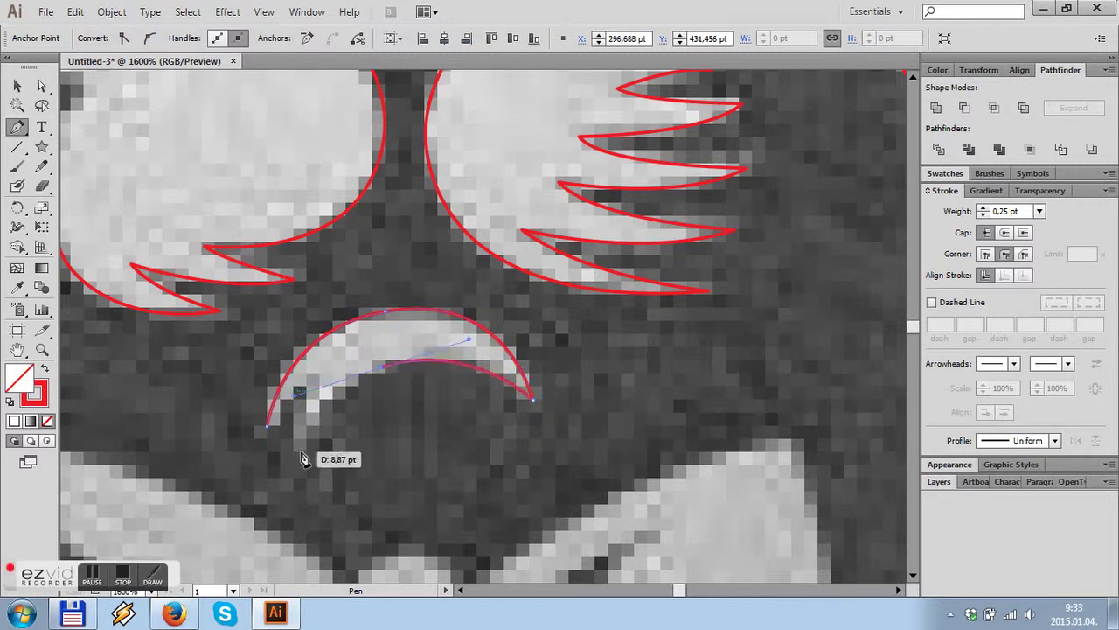
left_click(266, 426)
scroll(262, 425, "down", 2)
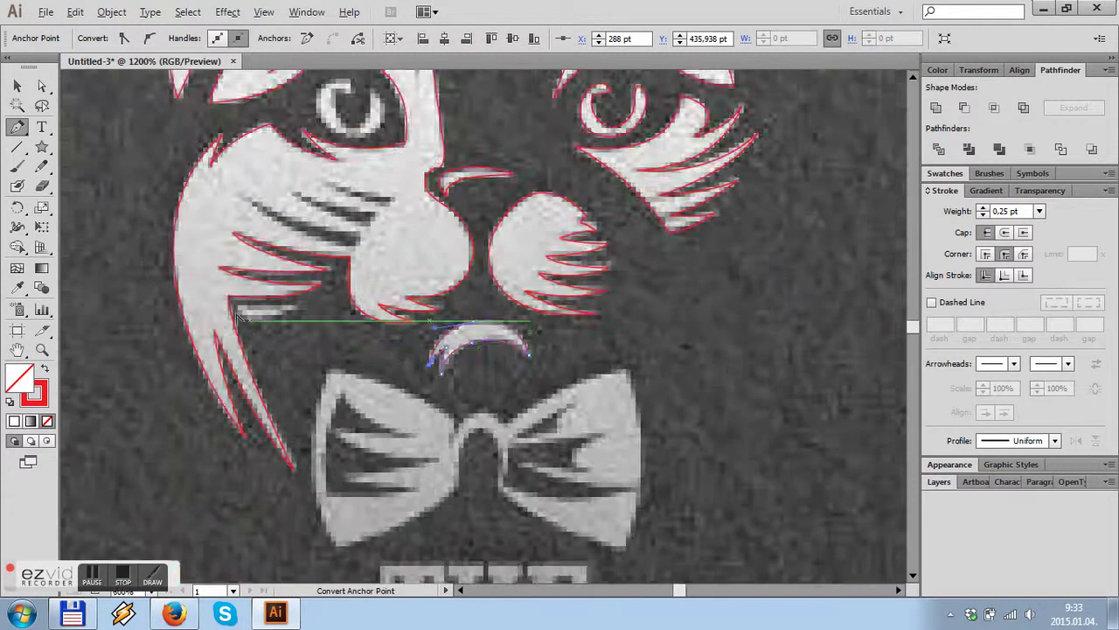
scroll(225, 257, "up", 3)
- Trace the thin line beside the nose
left_click(219, 251)
scroll(714, 243, "down", 1)
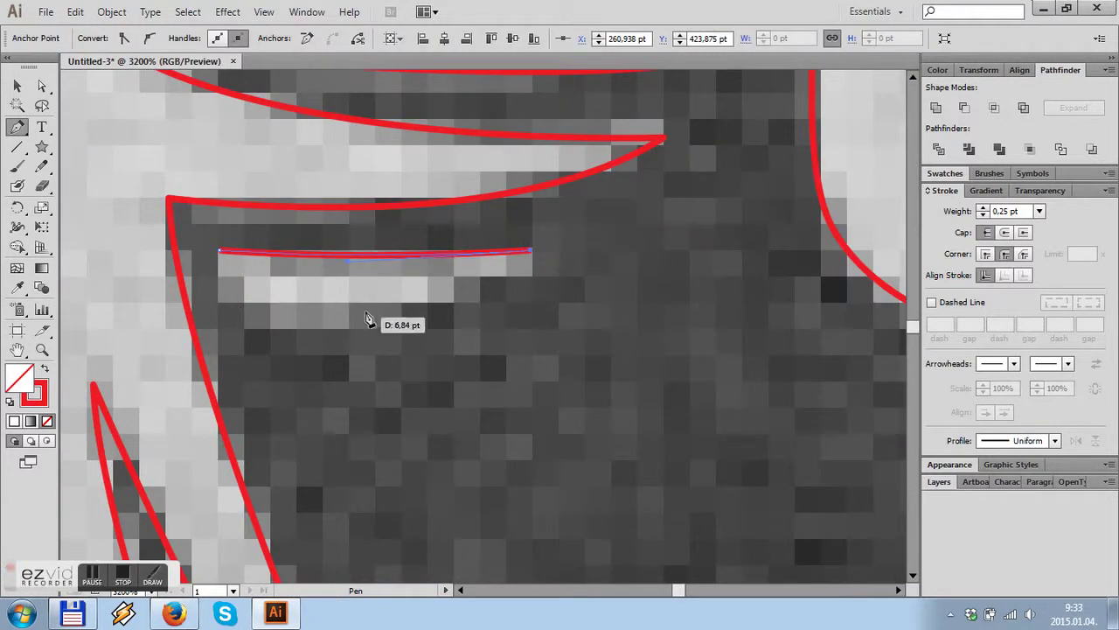
left_click(437, 313)
left_click_drag(237, 257, 320, 318)
scroll(380, 210, "down", 3)
scroll(380, 210, "up", 3)
- Trace the three whisker marks on the muzzle
left_click(626, 347)
left_click(609, 374)
left_click_drag(394, 273, 385, 230)
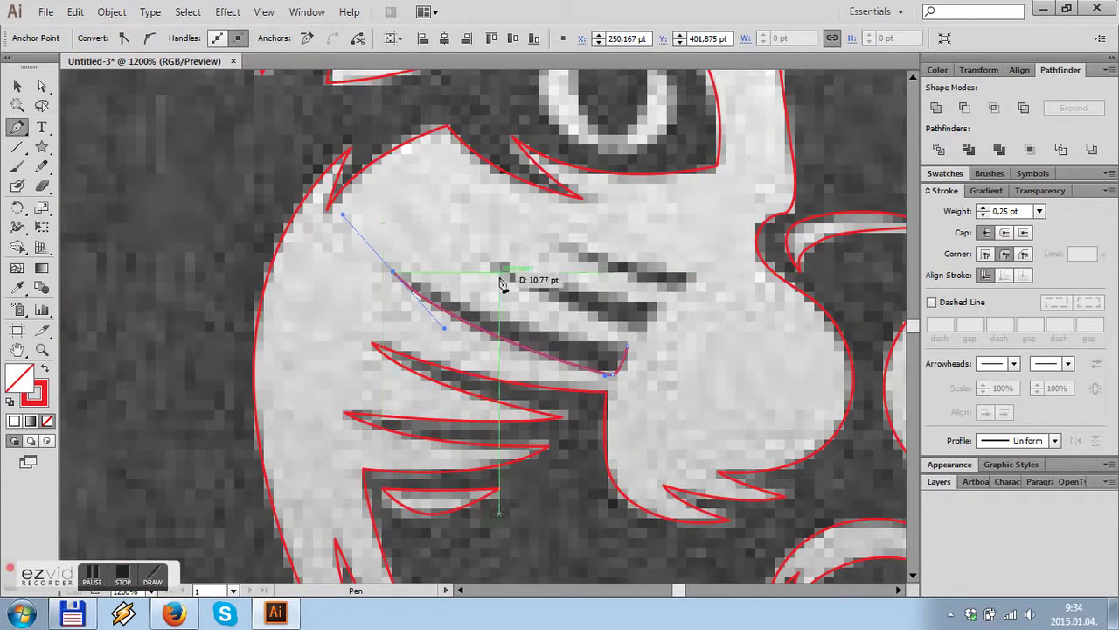
left_click(642, 331)
left_click(657, 306)
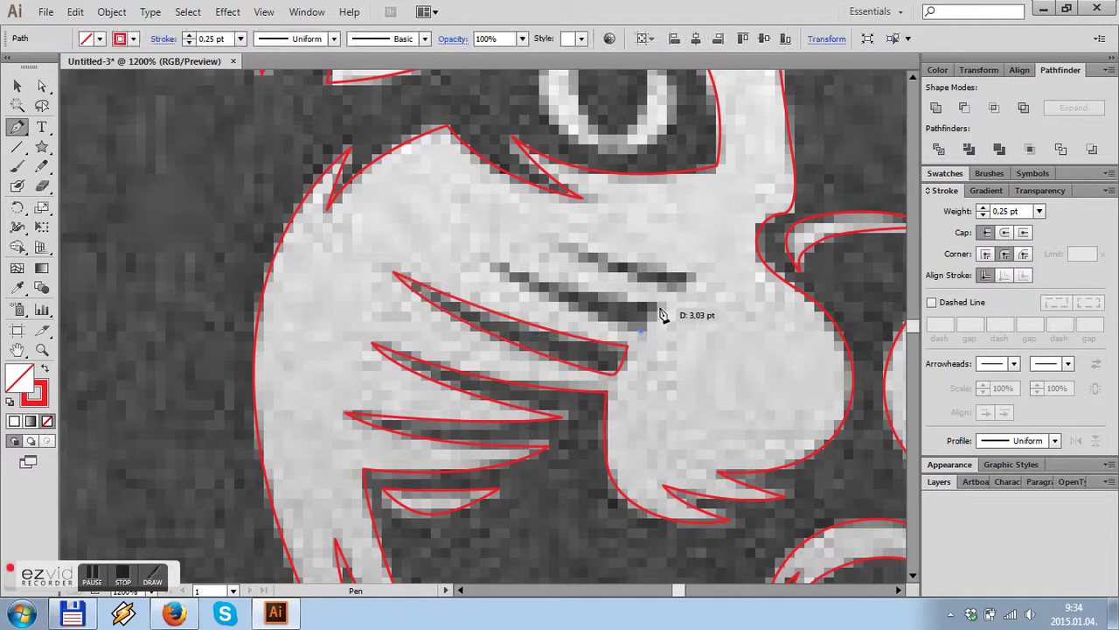
left_click_drag(459, 245, 487, 260)
left_click(485, 256)
mouse_move(674, 291)
left_mouse_down()
mouse_move(697, 294)
mouse_move(560, 249)
left_mouse_up()
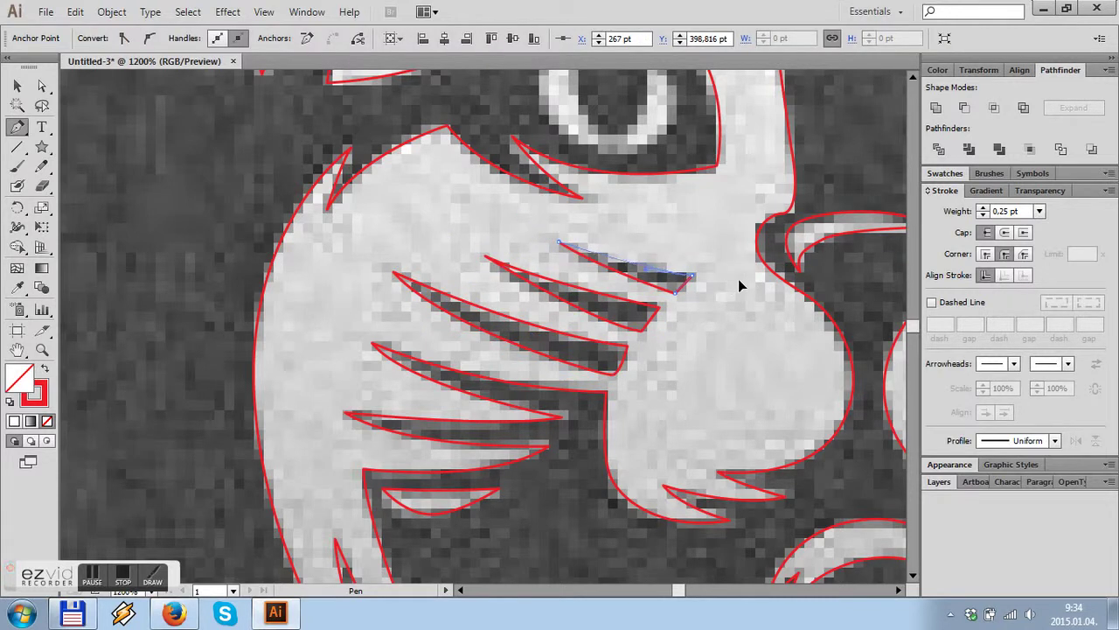
left_click(559, 243)
- Join the three whisker marks into one compound path
key("ctrl+minus")
key("v")
left_click_drag(559, 247, 425, 312)
key("ctrl+8")
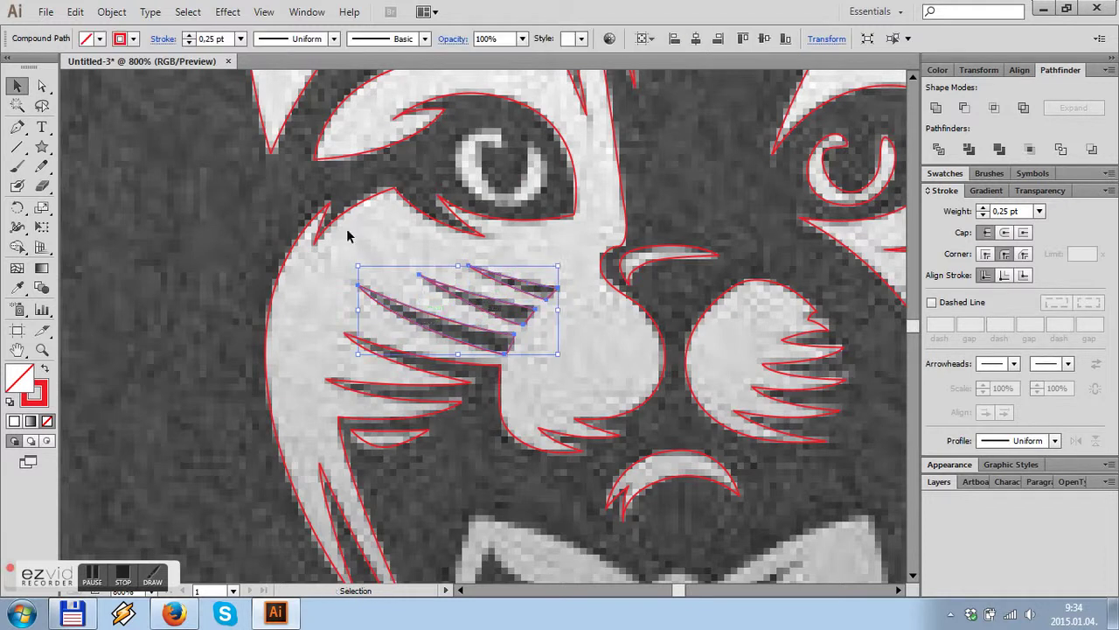
key("ctrl+shift+a")
key("ctrl+minus")
key("ctrl+minus")
key("ctrl+plus")
key("ctrl+plus")
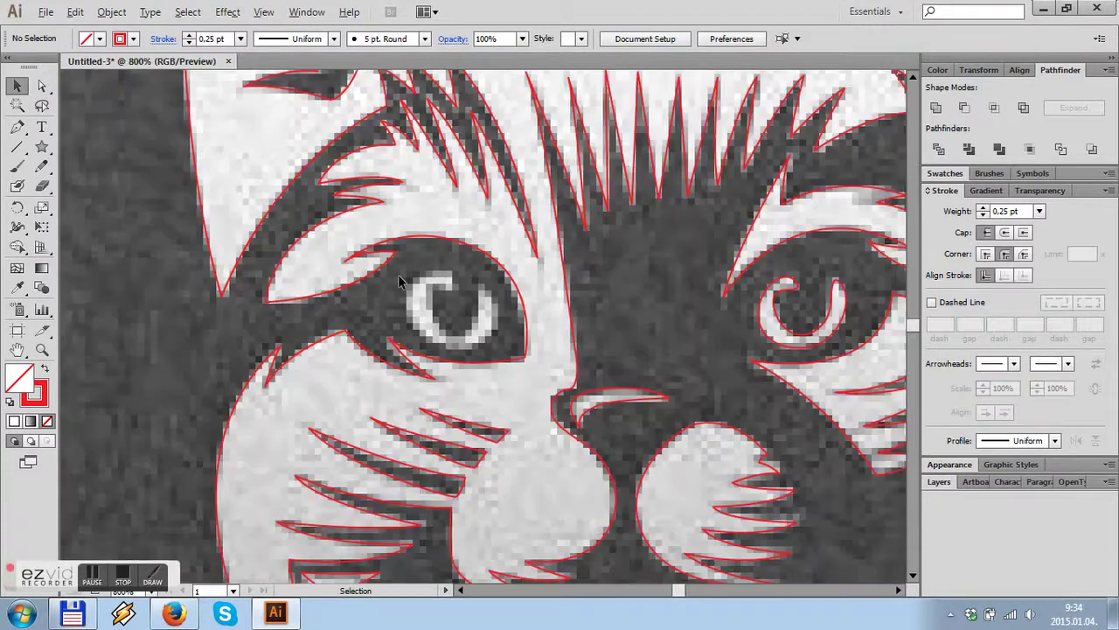
- Reflect a vertical copy of the right-eye pupil and move it onto the left eye
right_click(786, 331)
left_click(612, 463)
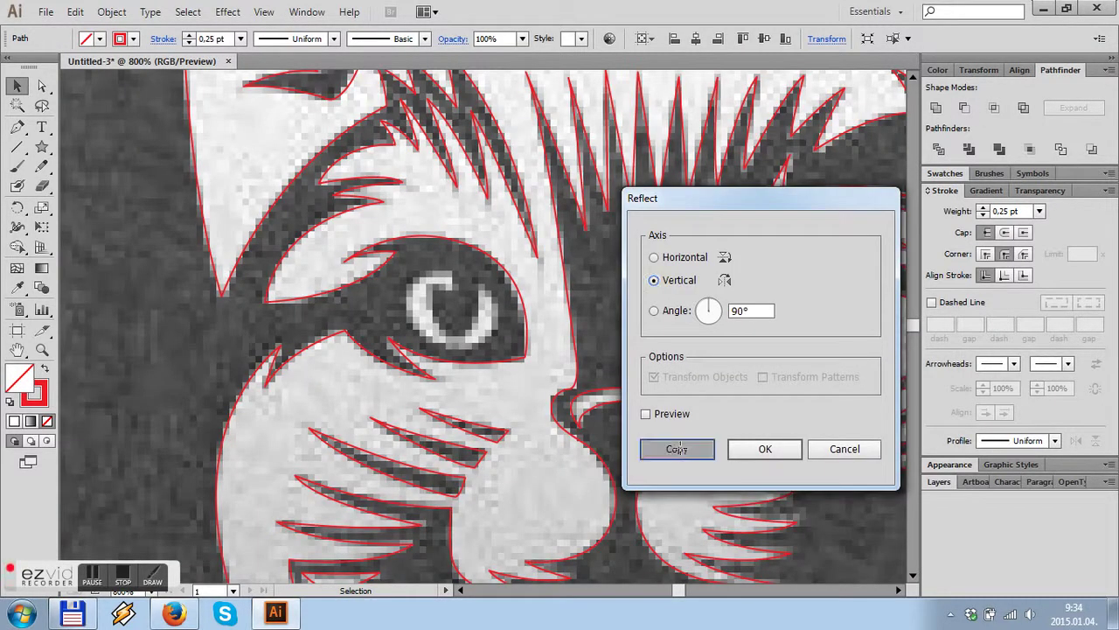
left_click(677, 448)
left_click_drag(817, 293, 472, 293)
key("ctrl+plus")
- Reflect the copied pupil again and nudge it into alignment in the left eye
right_click(469, 294)
left_click(673, 416)
left_click(767, 447)
key("ctrl+plus")
left_click_drag(493, 350, 515, 350)
key("ctrl+minus")
key("ctrl+minus")
key("ctrl+minus")
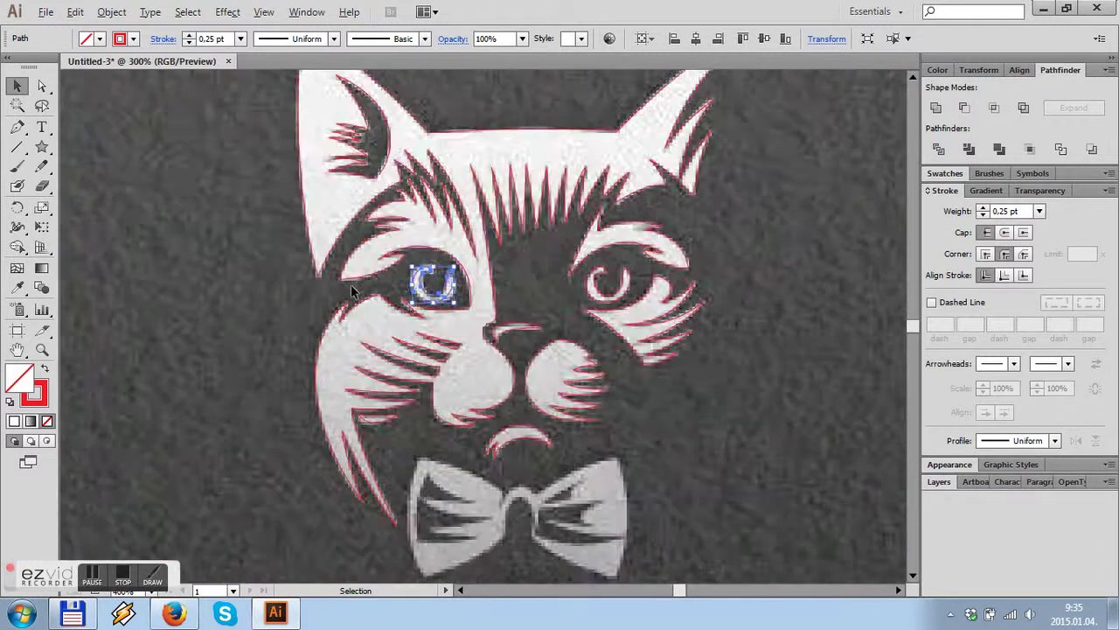
key("ctrl+plus")
scroll(408, 446, "down", 2)
- Start tracing the left bow-tie half with the Pen tool, curving its outer edge
key("p")
left_click(475, 113)
mouse_move(449, 362)
left_mouse_down()
mouse_move(476, 426)
mouse_move(506, 421)
left_mouse_up()
scroll(454, 372, "up", 2)
left_click_drag(612, 343, 649, 305)
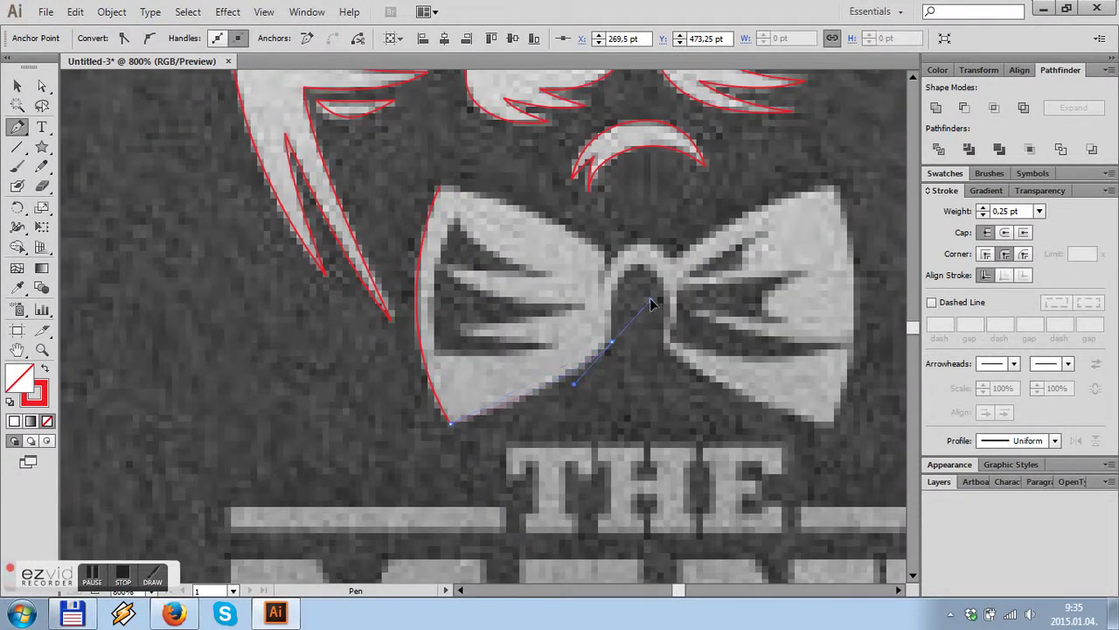
- Curve the path around the knot edge and close the left bow-tie half
key("ctrl+plus")
left_click_drag(615, 348, 603, 268)
left_click_drag(665, 240, 658, 234)
left_click(655, 186)
scroll(638, 201, "up", 2)
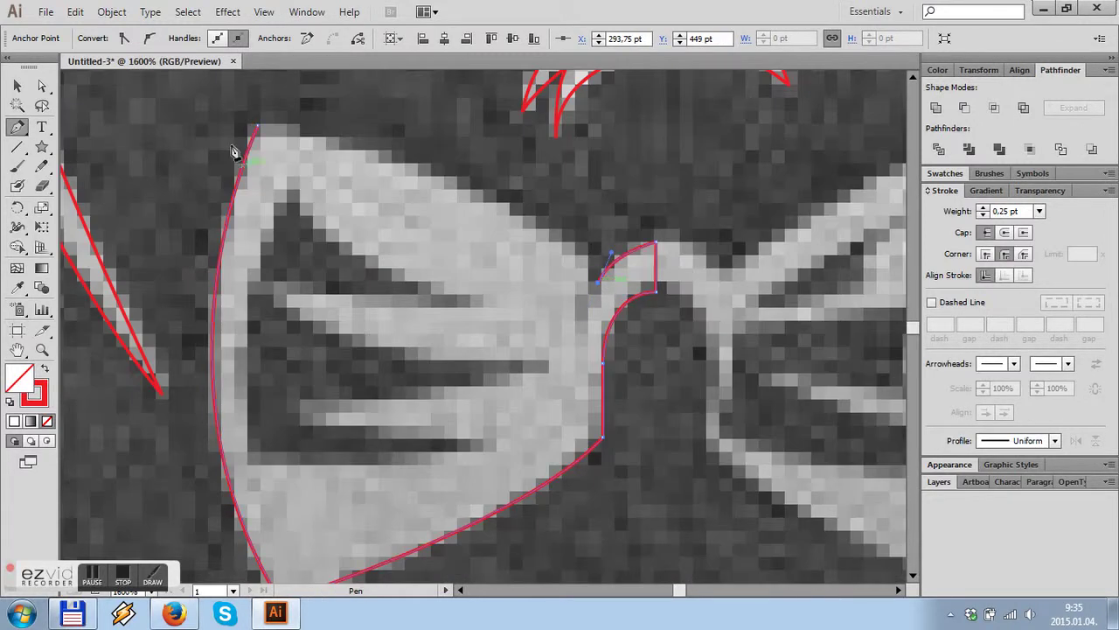
scroll(411, 265, "up", 5)
key("ctrl+minus")
left_click(362, 295)
- Mirror a copy of the left bow-tie half and move it to the right side
key("v")
key("ctrl+plus")
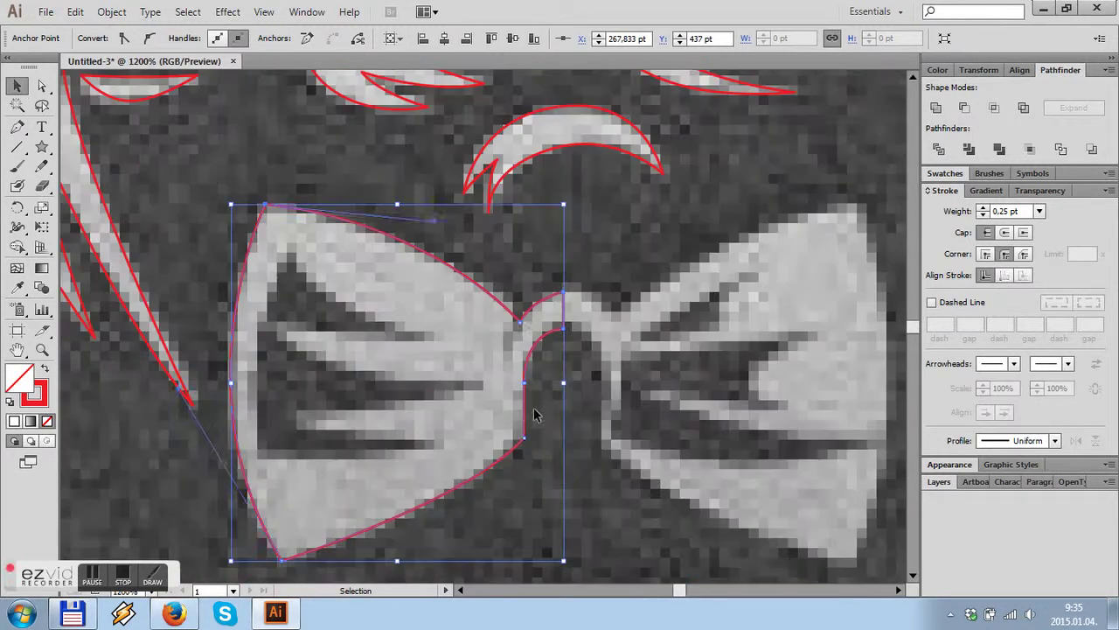
right_click(535, 415)
left_click(734, 420)
left_click(679, 447)
mouse_move(250, 305)
left_mouse_down()
mouse_move(588, 343)
mouse_move(540, 305)
left_mouse_up()
- Convert the top anchor point where the two bow-tie halves join
key("ctrl+plus")
key("ctrl+plus")
key("ctrl+plus")
key("a")
left_click(562, 337)
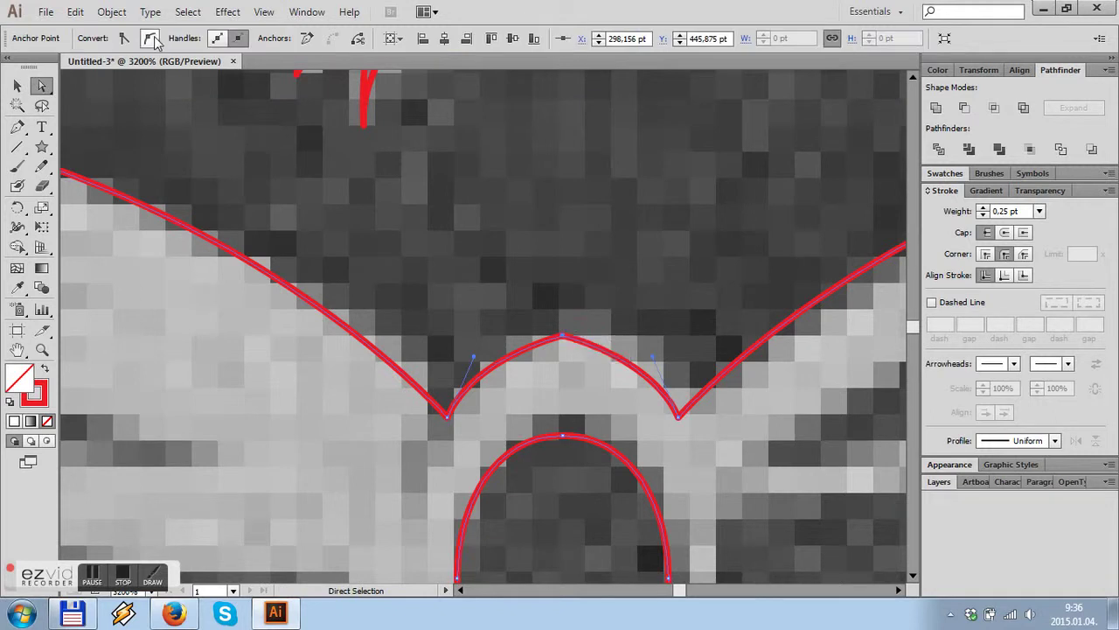
left_click(150, 39)
key("ctrl+minus")
key("v")
- Begin tracing the bow-tie knot, undoing a stray unfinished path loop
key("ctrl+shift+a")
key("ctrl+plus")
key("p")
left_click(478, 354)
left_click_drag(507, 225, 540, 179)
left_click(535, 248)
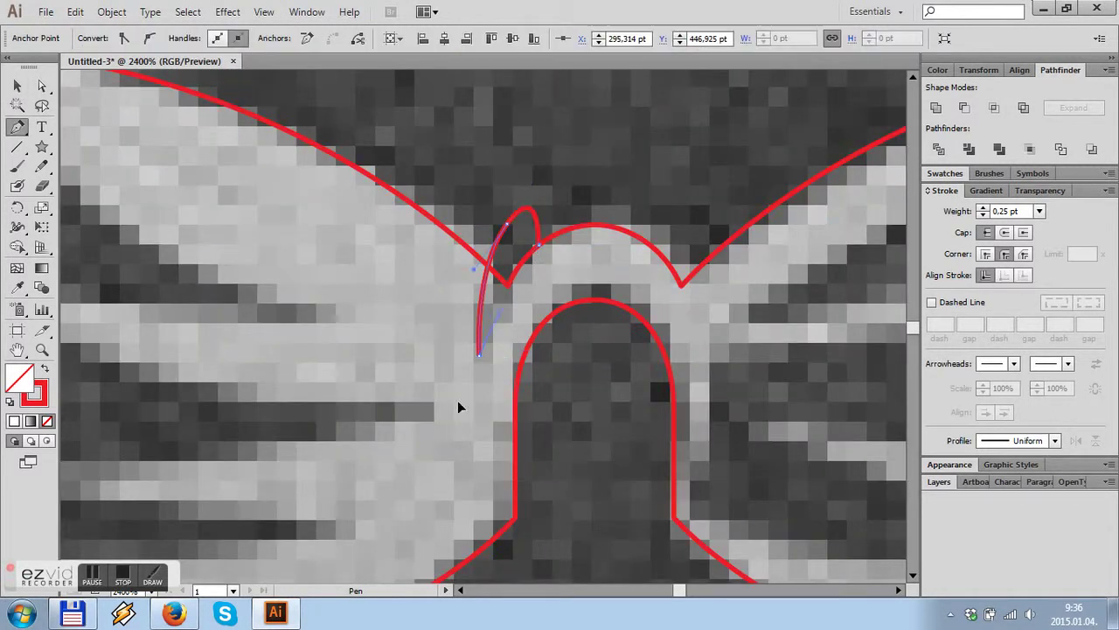
key("ctrl+z")
key("ctrl+z")
key("ctrl+z")
key("ctrl+minus")
key("ctrl+minus")
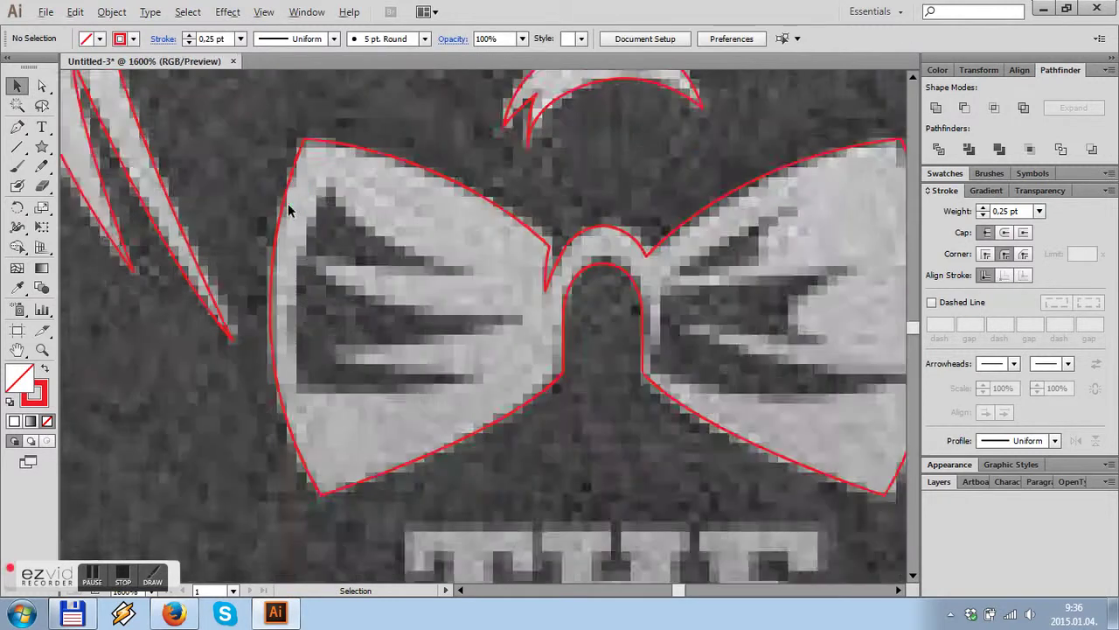
key("ctrl+plus")
- Trace the left wing's upper cut-out as a curved path
left_click(341, 186)
left_click_drag(537, 303, 650, 320)
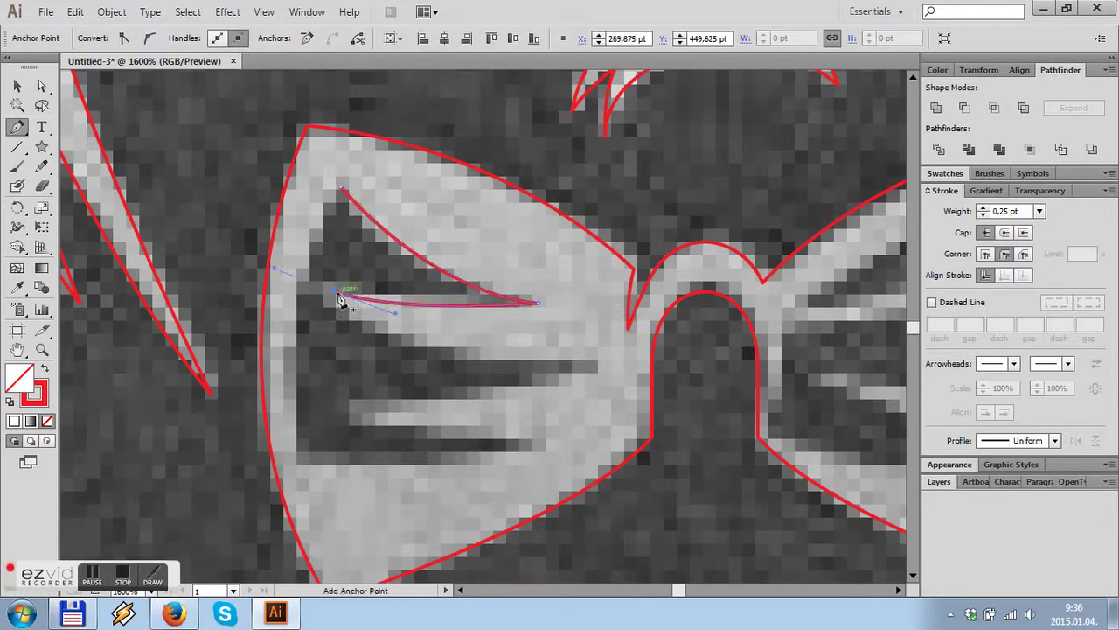
left_click(597, 362)
scroll(437, 341, "down", 3)
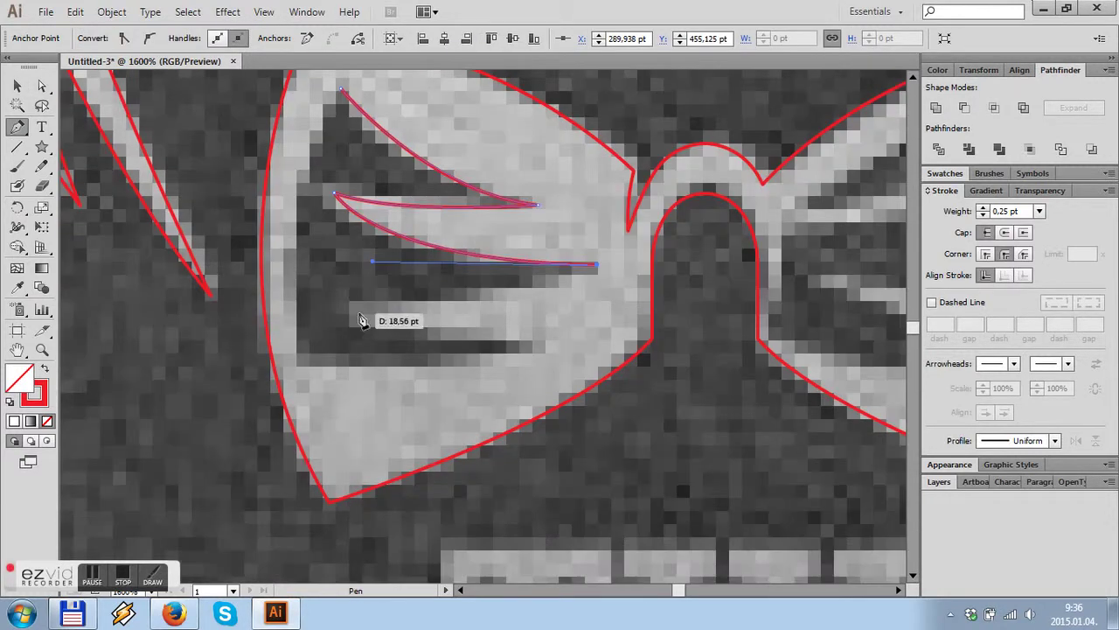
scroll(538, 347, "down", 1)
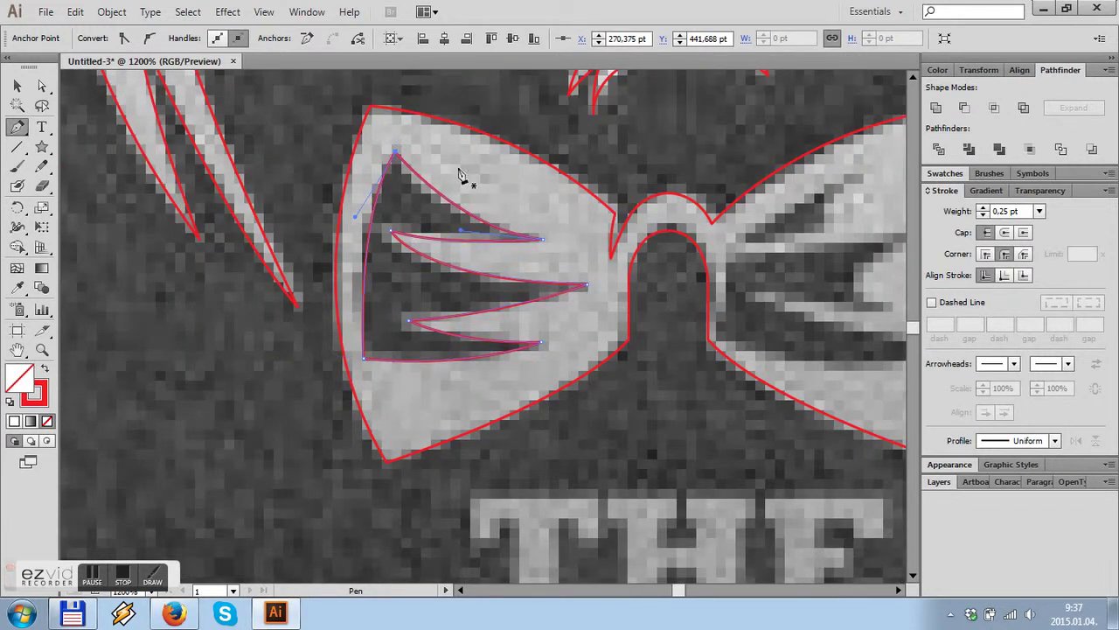
scroll(461, 173, "up", 1)
scroll(461, 173, "right", 3)
- Trace the right wing's upper and lower cut-outs with curved and corner anchors
left_click(686, 194)
left_click_drag(522, 282, 527, 296)
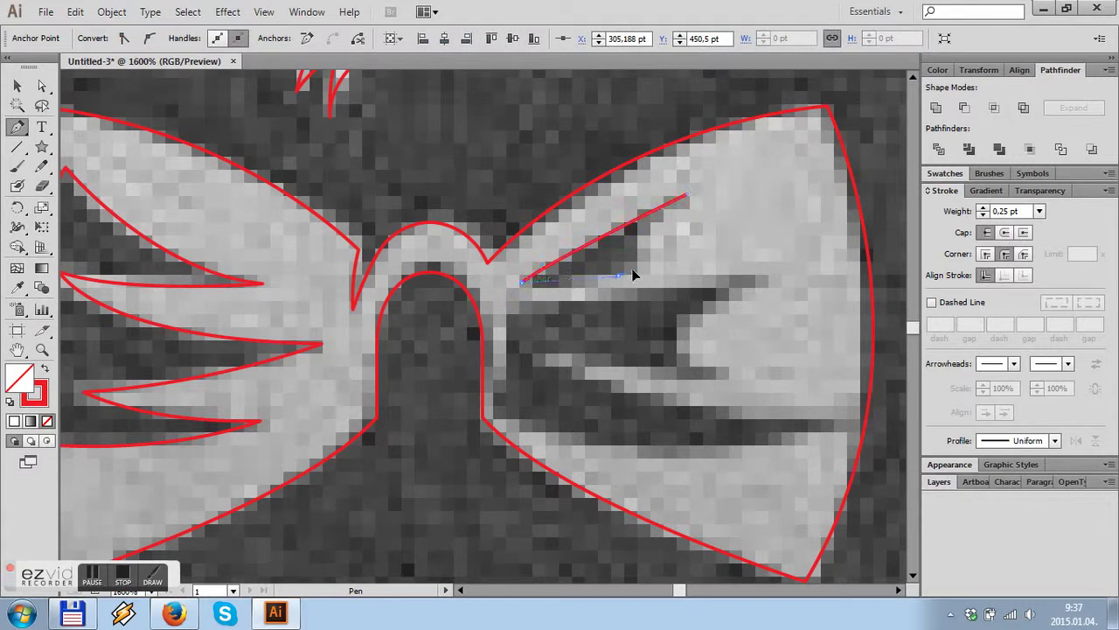
left_click(763, 281)
left_click(682, 329)
left_click(721, 374)
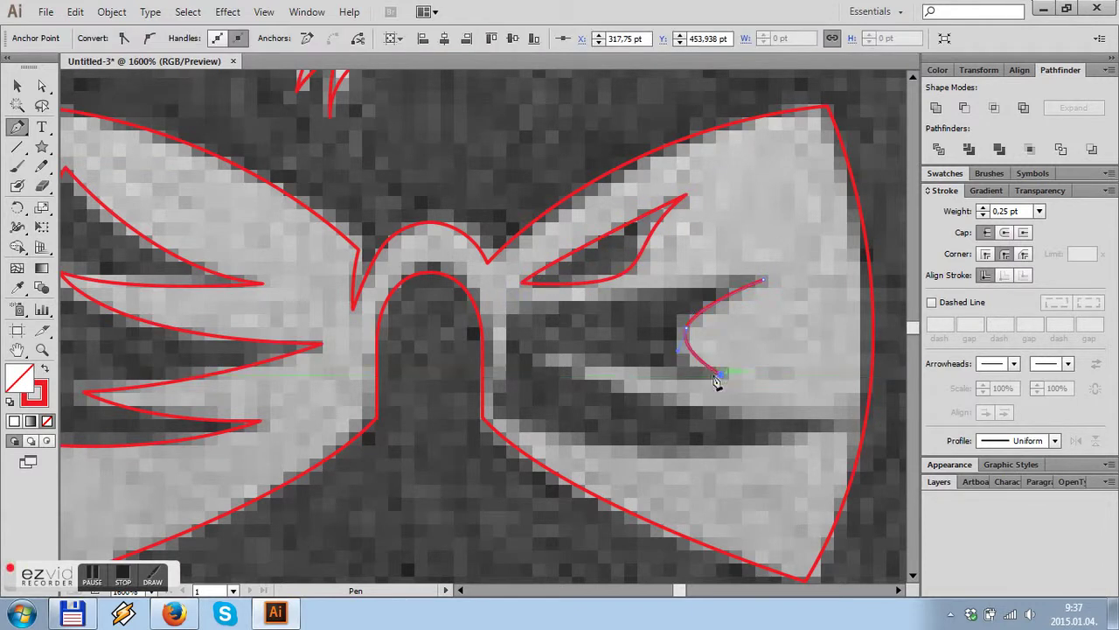
left_click(533, 356)
scroll(600, 399, "down", 2)
scroll(790, 424, "up", 1)
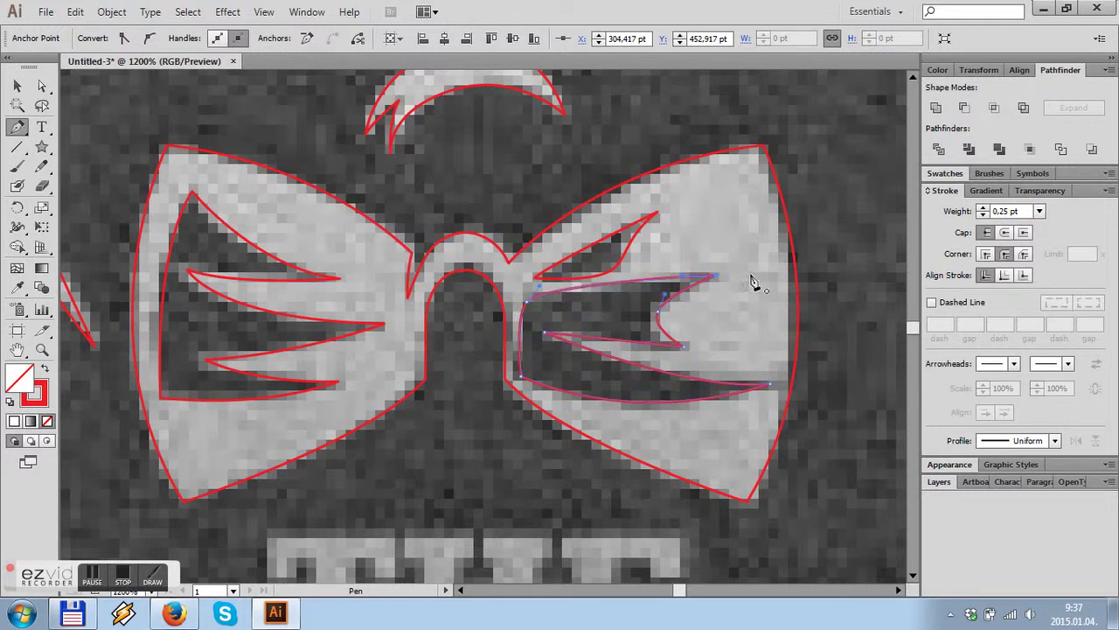
- Select all the traced bow paths, then deselect them
left_click(262, 278, "shift")
key("ctrl+8")
left_click(148, 333, "shift")
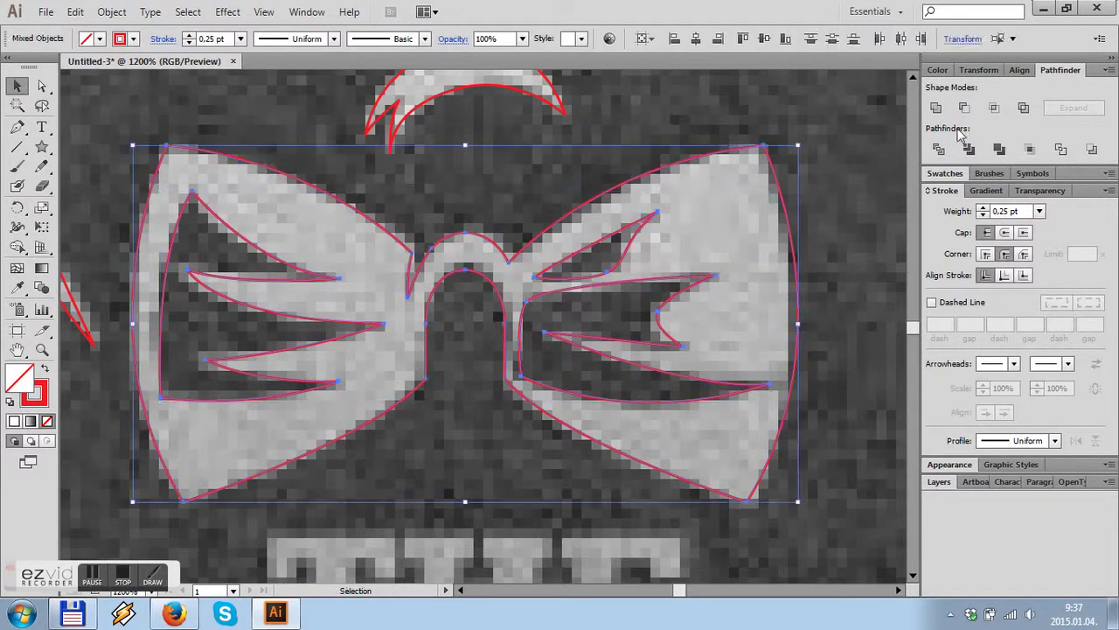
scroll(676, 274, "down", 5)
left_click(647, 445)
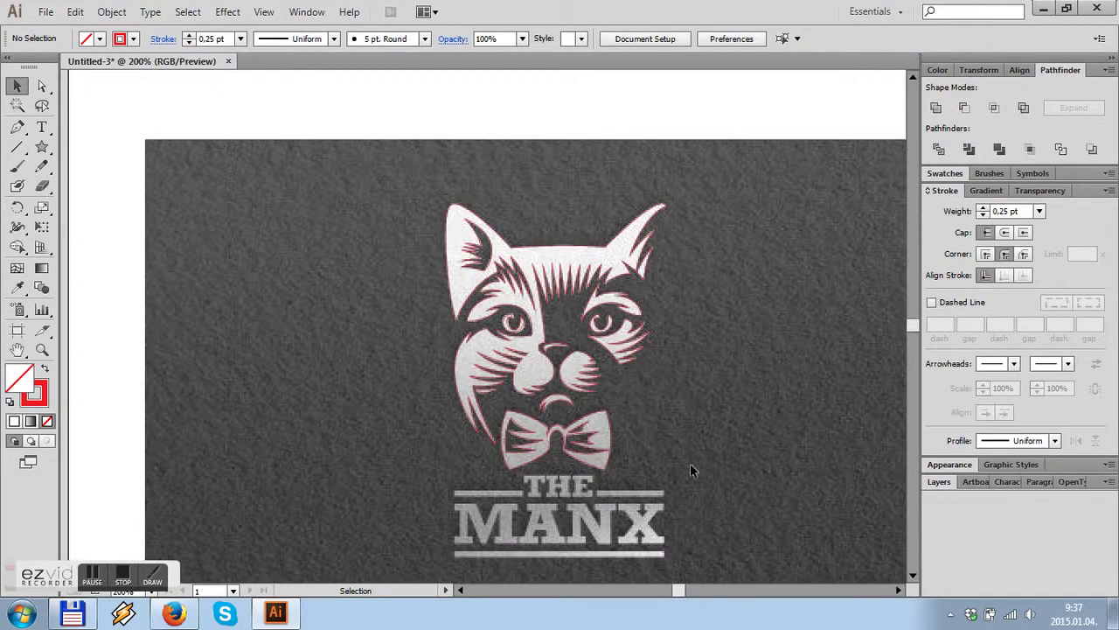
- Select the traced cat head and add a THE text line below it
left_click_drag(686, 462, 396, 179)
key("F7")
scroll(396, 179, "down", 1)
scroll(585, 432, "up", 2)
key("t")
left_click(482, 516)
key("Escape")
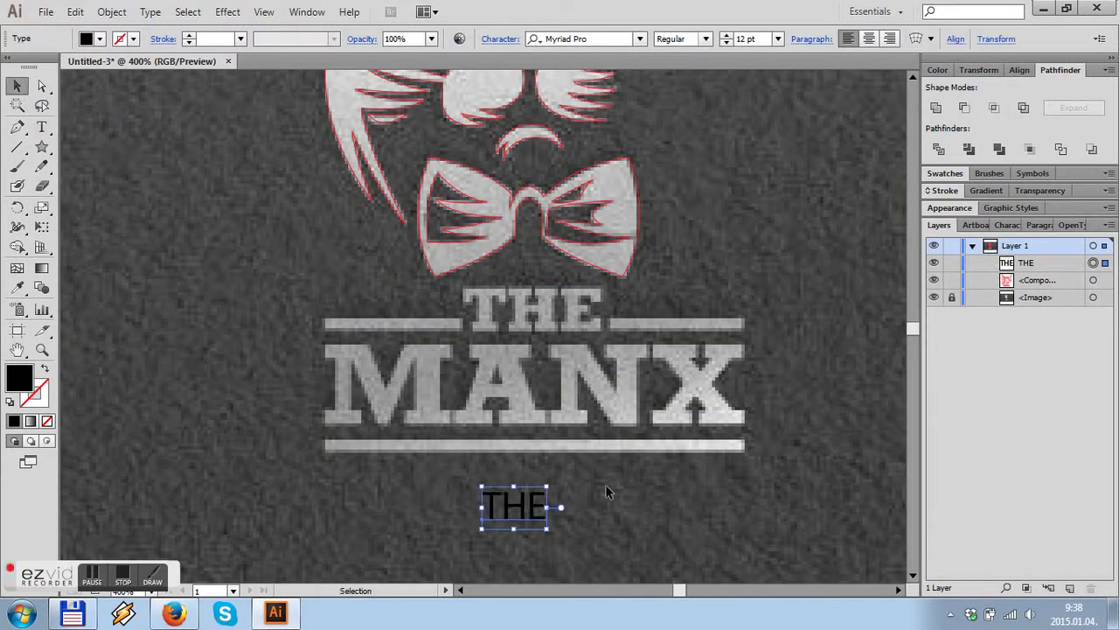
- Enlarge THE to about 34 pt and set its font to Rockwell
left_click_drag(562, 489, 666, 406)
left_click(640, 39)
left_click_drag(832, 225, 832, 282)
left_click(561, 345)
- Duplicate THE, outline the copy, and fit it over the logo's THE
left_click_drag(594, 463, 309, 495)
right_click(512, 507)
left_click(569, 443)
left_click_drag(516, 485, 491, 322)
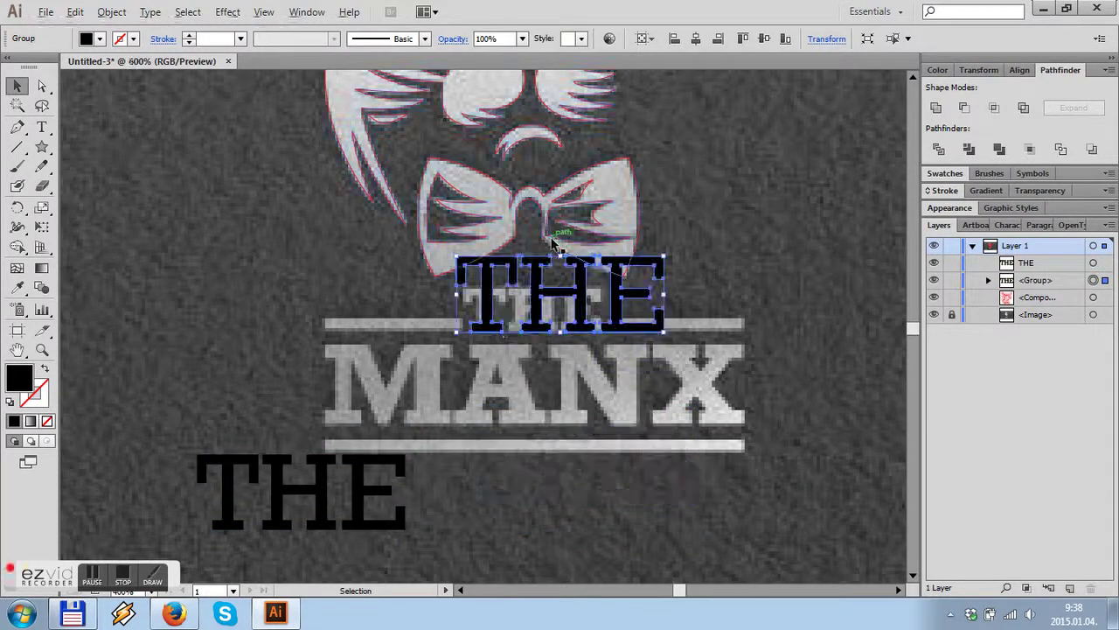
scroll(554, 245, "up", 3)
mouse_move(321, 520)
left_mouse_down()
mouse_move(674, 375)
mouse_move(344, 508)
mouse_move(365, 497)
left_mouse_up()
left_click_drag(675, 437, 687, 437)
- Try retyping the lower text as MANX, then undo the edits
scroll(399, 411, "up", 1)
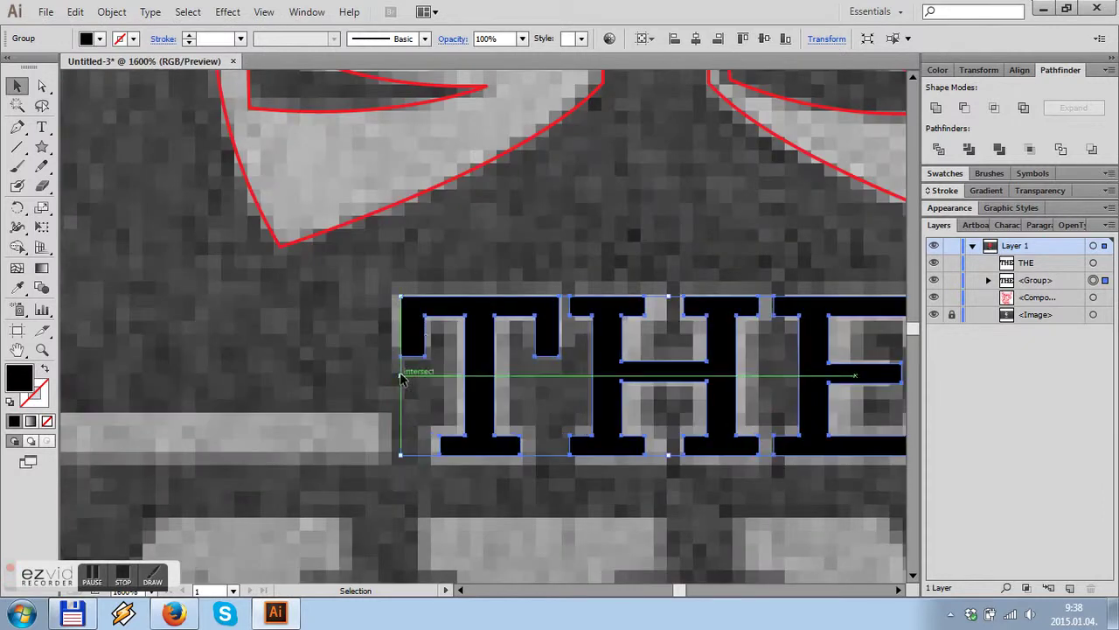
scroll(399, 411, "down", 4)
scroll(427, 448, "down", 1)
key("t")
double_click(427, 449)
type("MANX")
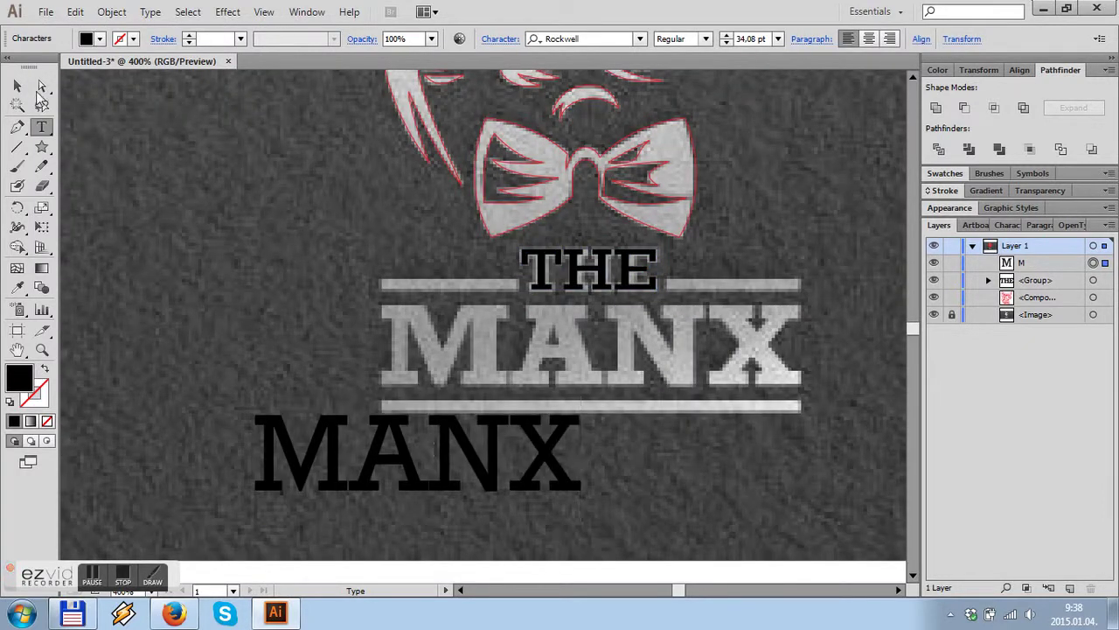
left_click(17, 85)
key("ctrl+z")
key("ctrl+z")
key("ctrl+z")
- Make THE Rockwell Bold and convert it into outlined letter shapes
left_click(480, 313)
left_click(647, 428)
left_click(704, 38)
left_click(680, 90)
right_click(637, 255)
left_click(674, 367)
- Shrink the outlined THE onto the logo's THE and line up its E and H
left_click_drag(768, 466, 662, 425)
scroll(560, 367, "up", 2)
left_click_drag(524, 450, 515, 181)
scroll(761, 153, "up", 2)
double_click(612, 300)
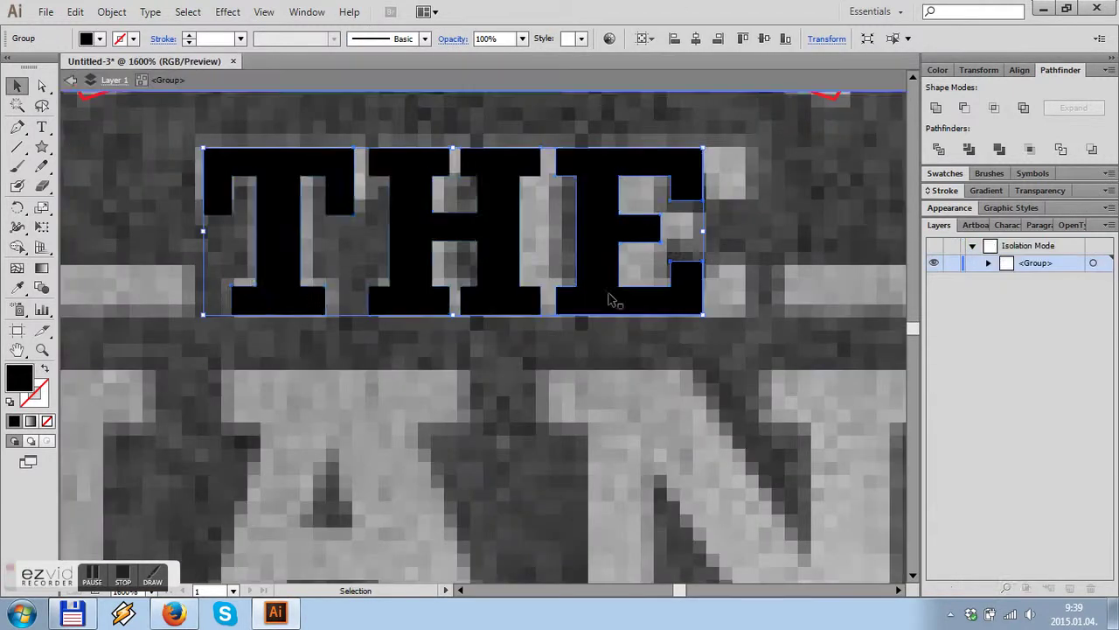
left_click_drag(612, 300, 647, 300)
left_click_drag(516, 297, 547, 298)
key("ctrl+minus")
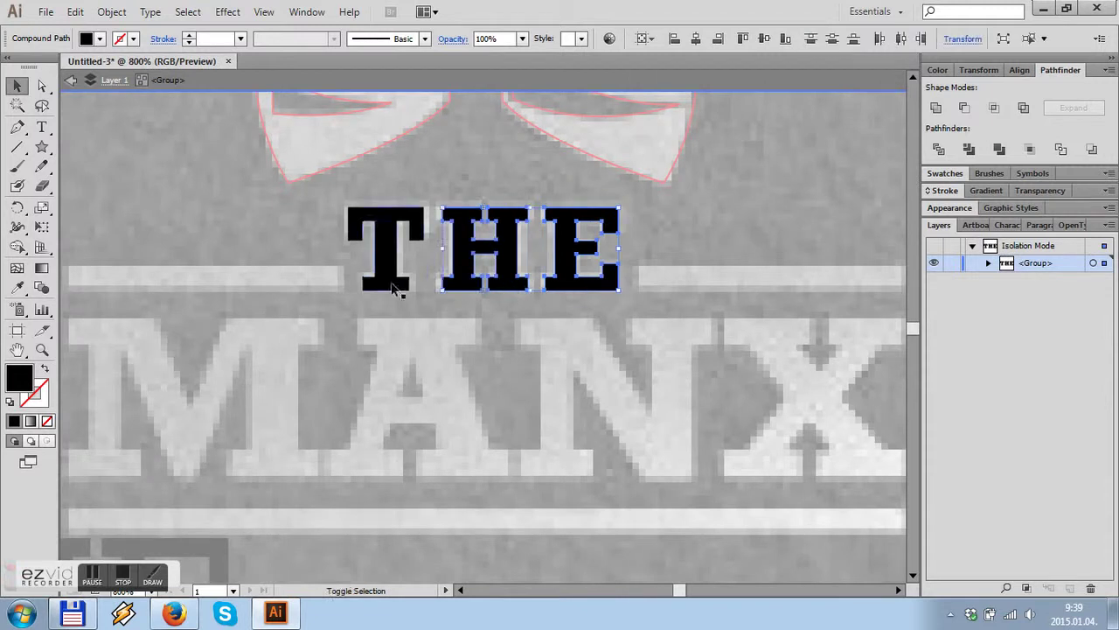
- Centre the THE letters horizontally, then undo that alignment
left_click(396, 291, "shift")
left_click(1020, 70)
left_click(965, 154)
left_click(75, 11)
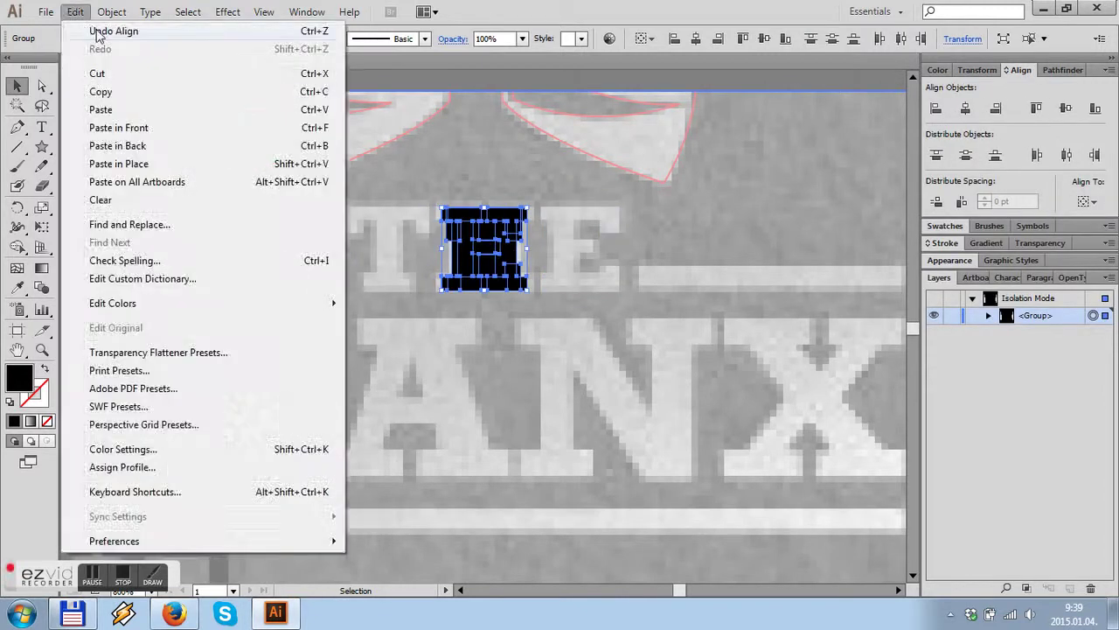
left_click(98, 31)
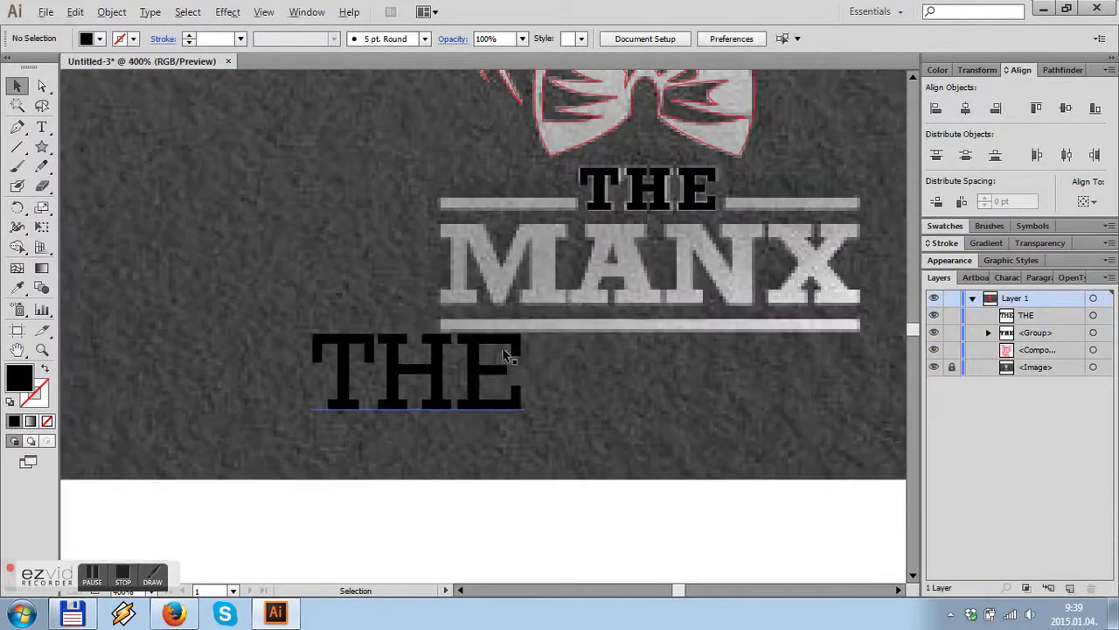
- Retype the text line as MANX, make it bold, and create outlines
key("ctrl+a")
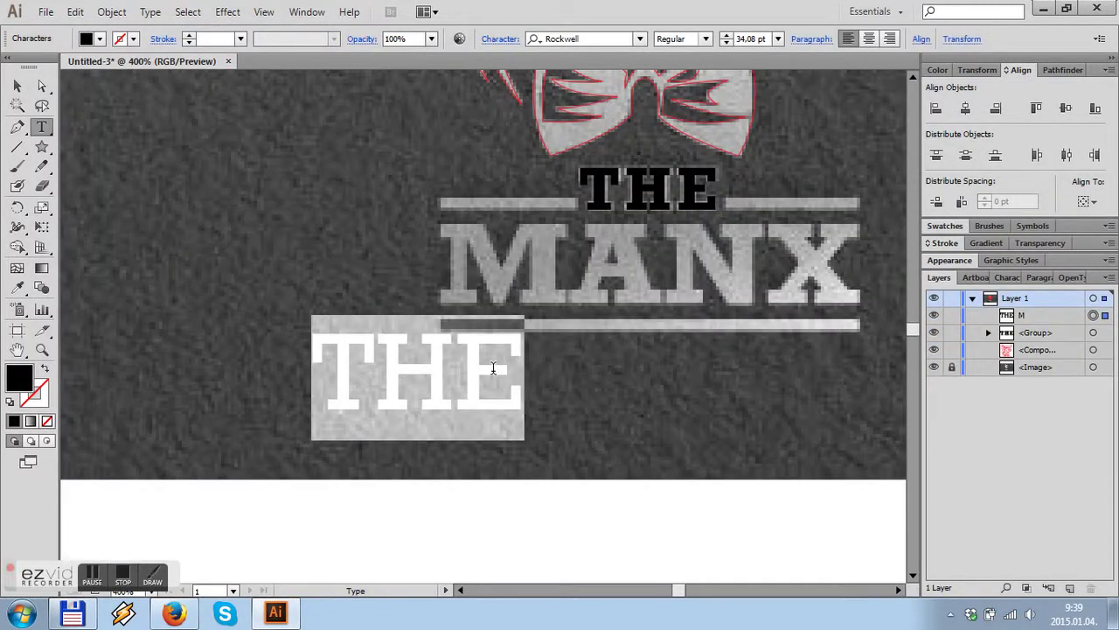
type("MANX")
key("Escape")
left_click(706, 38)
left_click(677, 90)
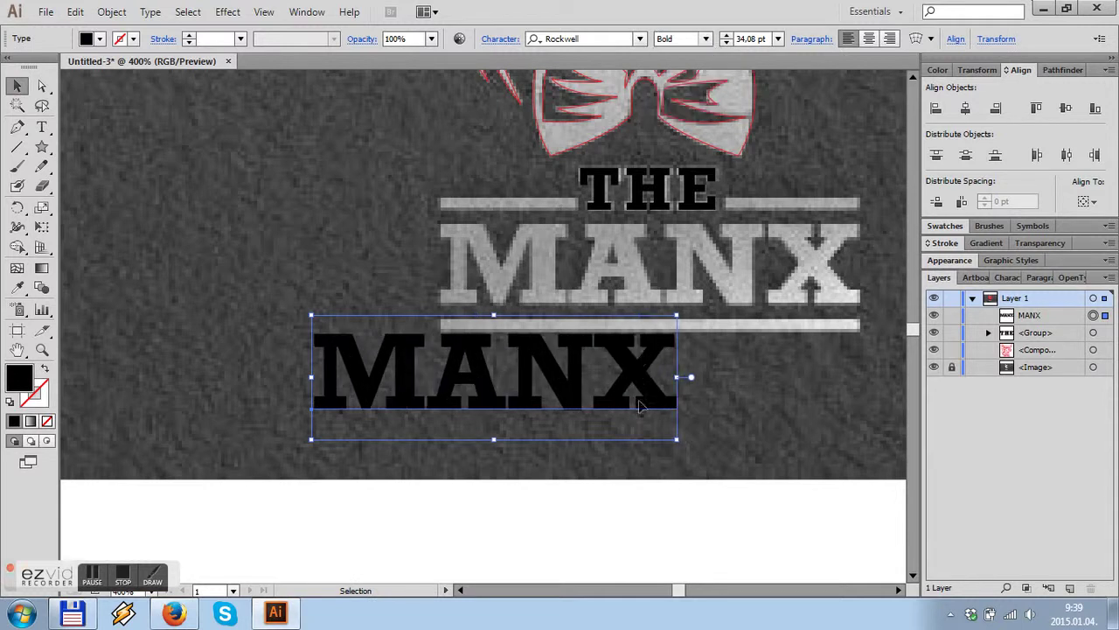
right_click(641, 383)
left_click(701, 494)
- Move outlined MANX onto the logo's MANX and stretch it to match the width
left_click_drag(490, 376, 647, 262)
key("ctrl+plus")
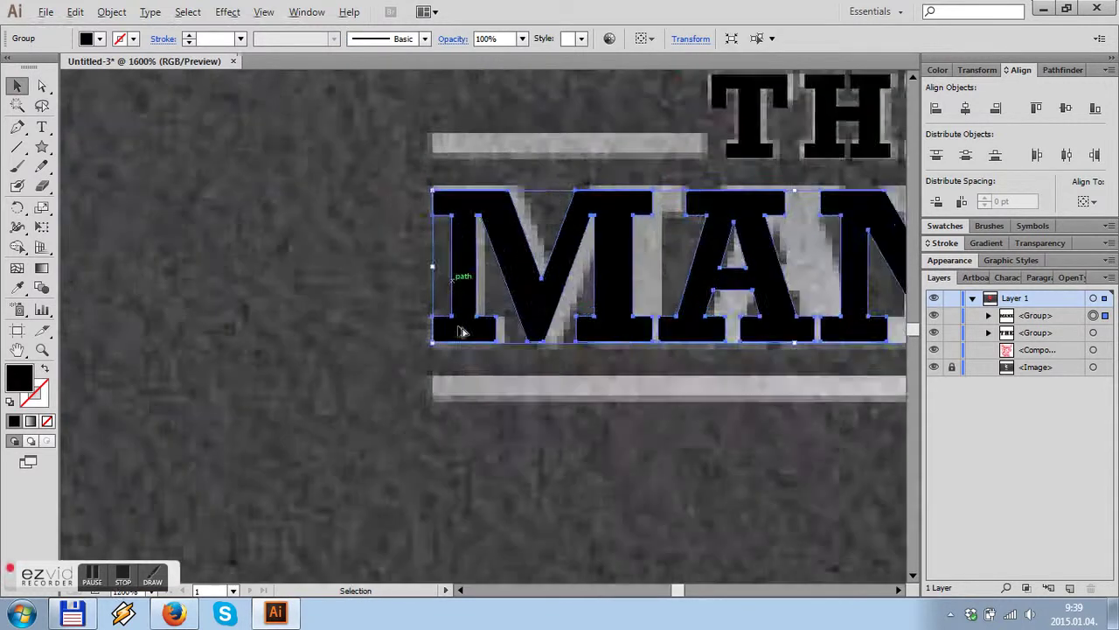
scroll(194, 304, "down", 3)
scroll(524, 210, "up", 4)
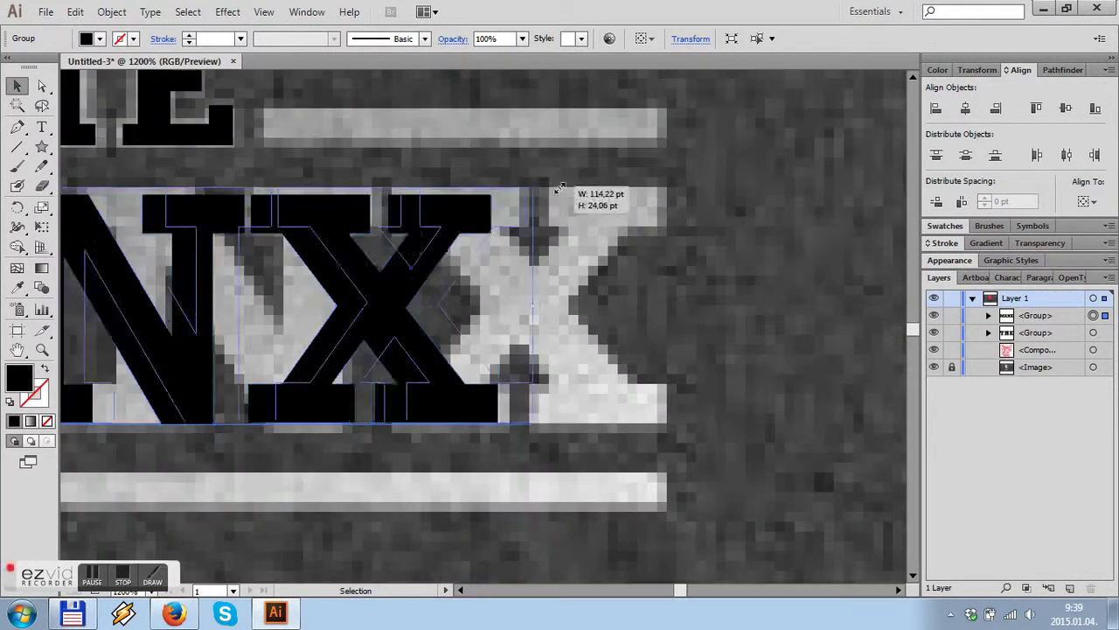
scroll(705, 292, "down", 4)
scroll(688, 302, "up", 3)
left_click_drag(688, 302, 770, 300)
scroll(537, 250, "down", 3)
scroll(537, 250, "up", 2)
- Draw a black rectangular bar beside THE
left_click(41, 147)
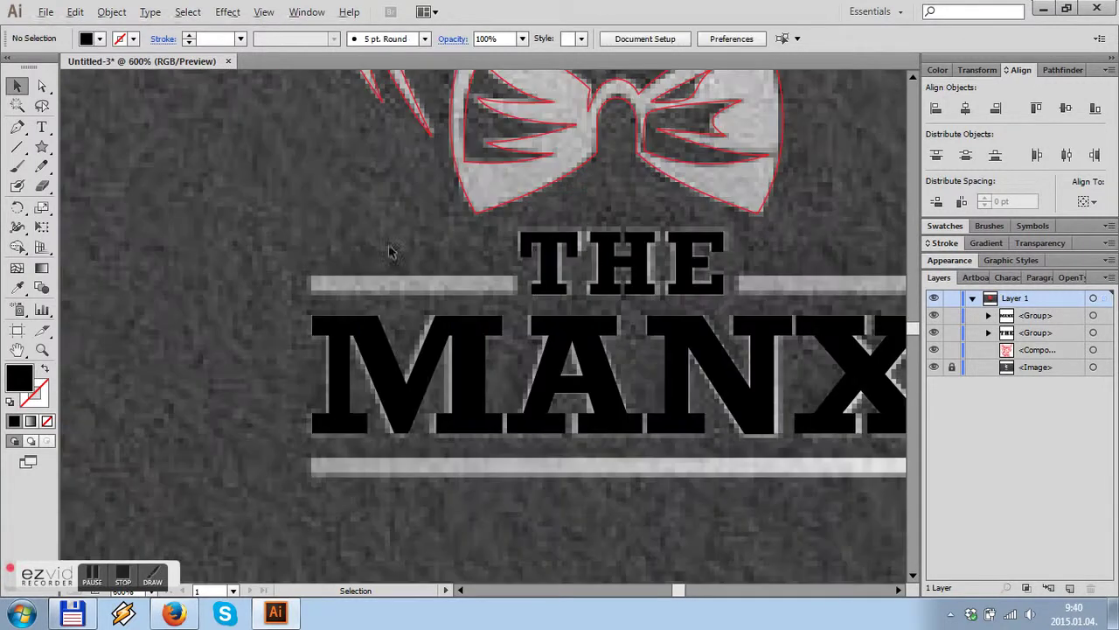
key("v")
scroll(173, 317, "down", 1)
mouse_move(516, 292)
left_mouse_down()
mouse_move(554, 303)
mouse_move(595, 420)
mouse_move(264, 418)
left_mouse_up()
- Draw a rectangle below the card and fill it with the card's dark grey
key("ctrl+1")
left_click(544, 330)
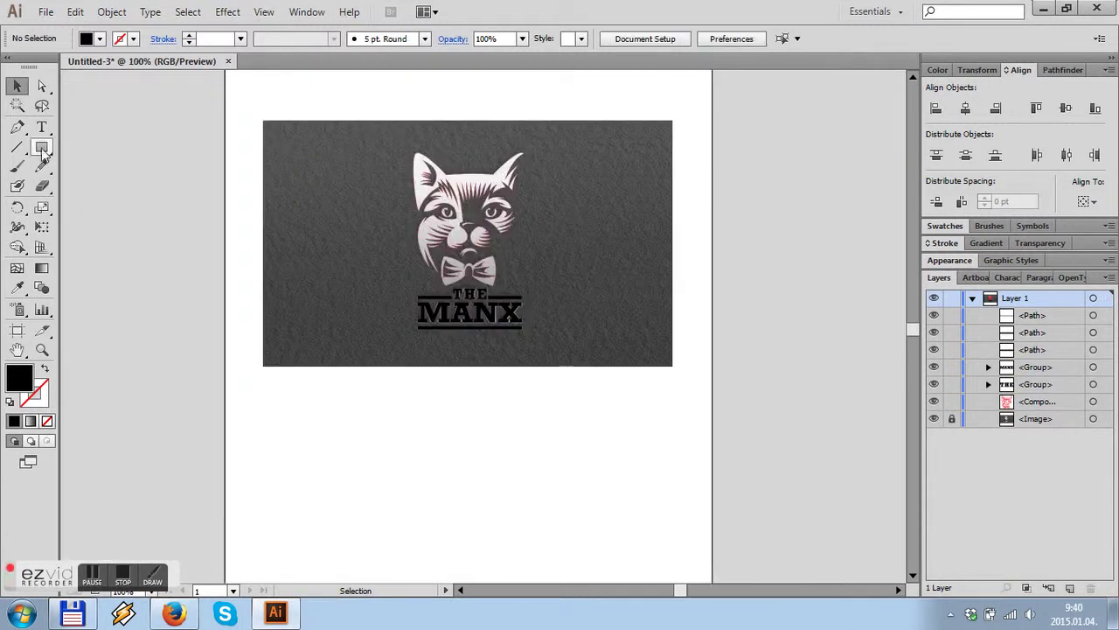
left_click(41, 147)
scroll(340, 287, "down", 3)
key("ctrl+minus")
left_click_drag(341, 299, 544, 417)
key("i")
left_click(367, 158)
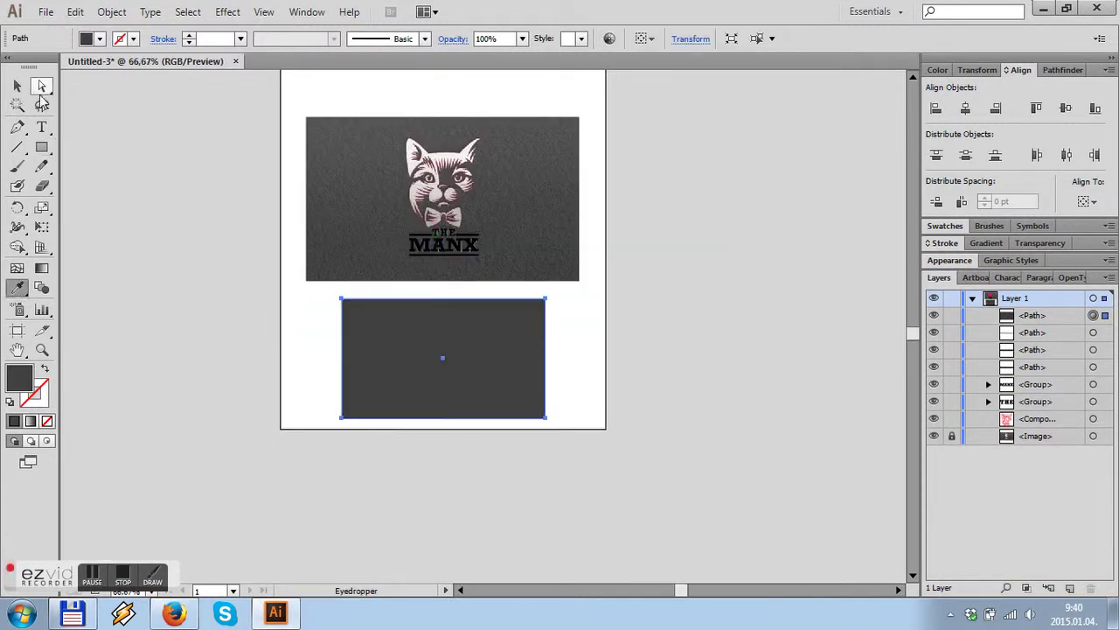
- Bring the traced logo to the front and Alt-drag a copy onto the new rectangle
left_click(16, 86)
left_click_drag(522, 254, 398, 131)
right_click(475, 195)
left_click(642, 267)
left_click_drag(465, 179, 495, 350)
- Make the lower rectangle taller and combine the MANX letters into one compound path
left_click(444, 416)
left_click_drag(443, 417, 444, 452)
key("ctrl+plus")
key("ctrl+plus")
key("ctrl+plus")
left_click_drag(661, 448, 361, 313)
key("ctrl+8")
- Give the copied cat a light -60° gradient fill and remove its red stroke
left_click(567, 262)
scroll(563, 273, "up", 3)
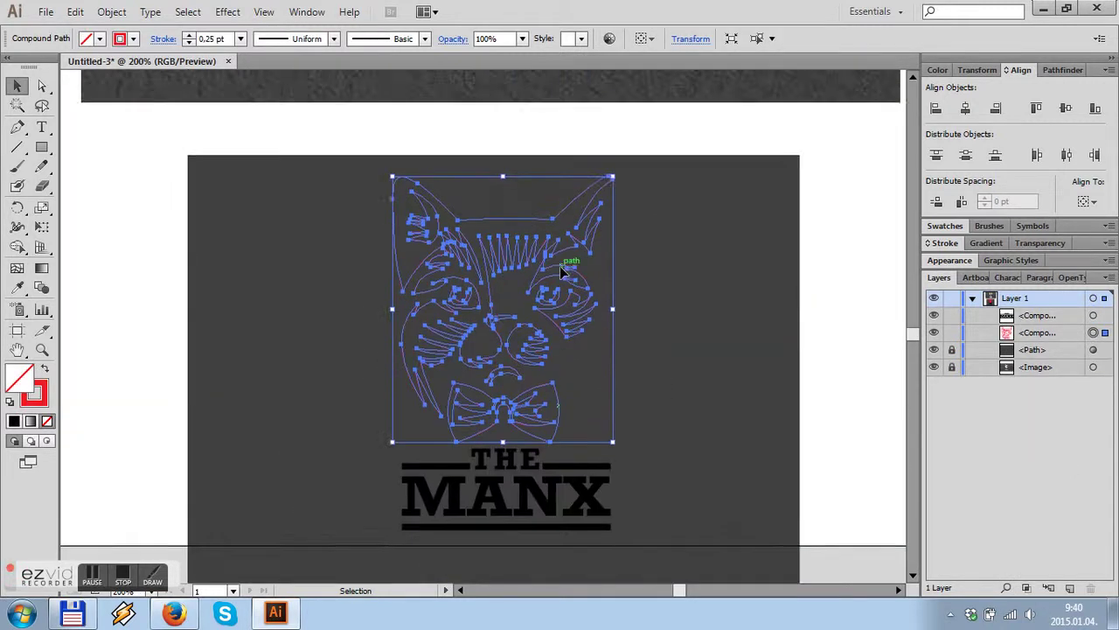
scroll(562, 273, "up", 10)
scroll(562, 270, "up", 2)
left_click(986, 243)
key("ctrl+minus")
key("ctrl+minus")
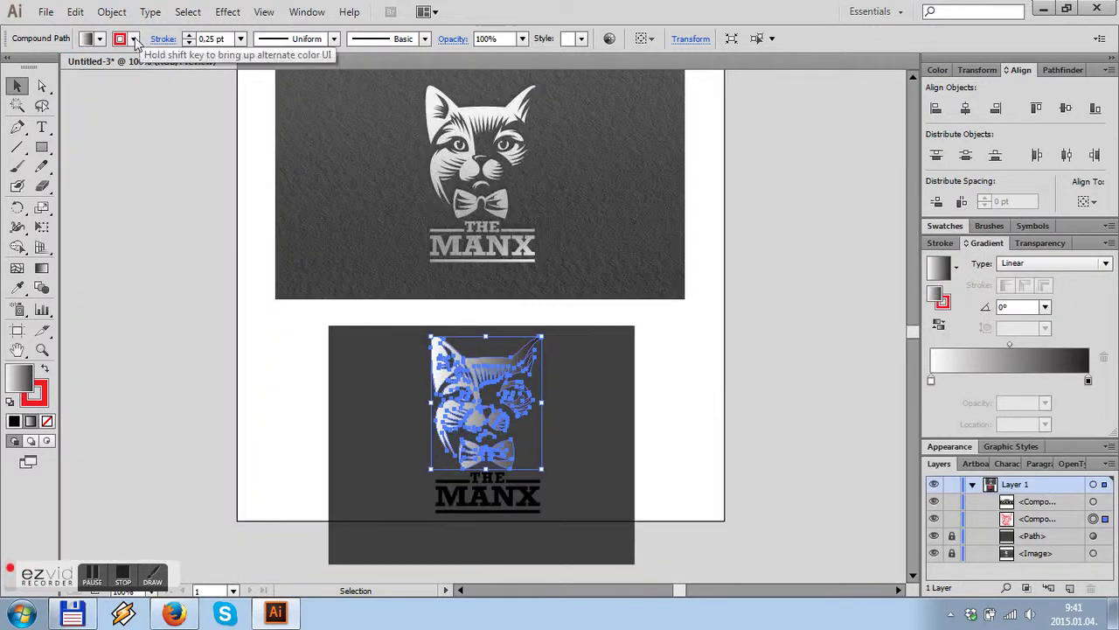
left_click(133, 38)
left_click(12, 68)
left_click(1045, 307)
left_click(1060, 225)
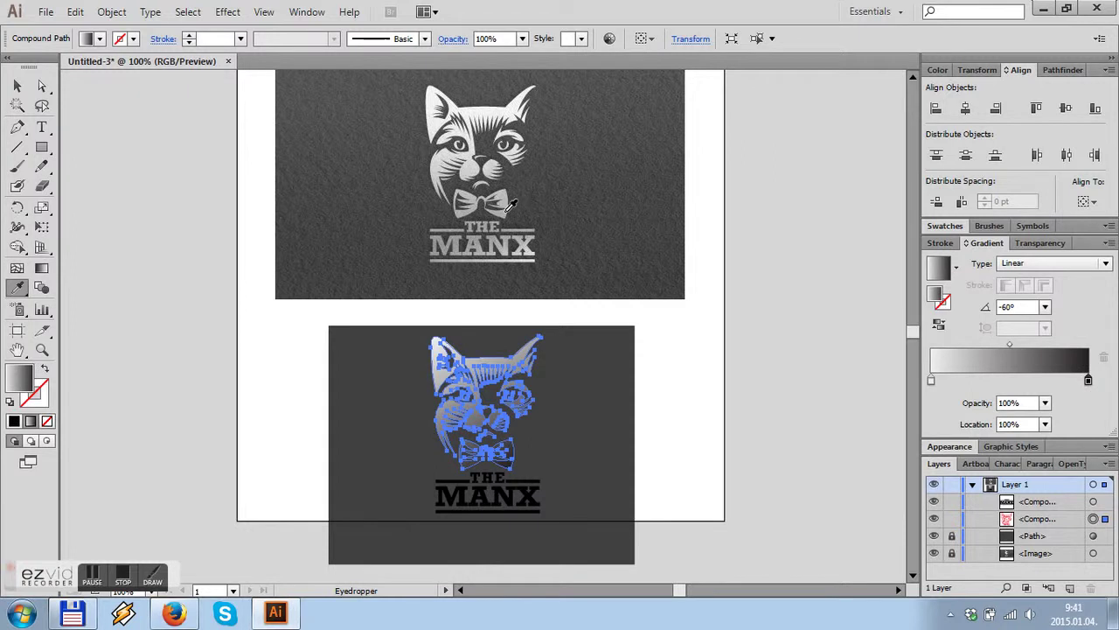
left_click(512, 203)
- Fill the MANX lettering with the light grey gradient at -60°
left_click(17, 86)
left_click(175, 262)
left_click(487, 494)
left_click(938, 269)
left_click(1045, 307)
left_click(1067, 227)
left_click(783, 330)
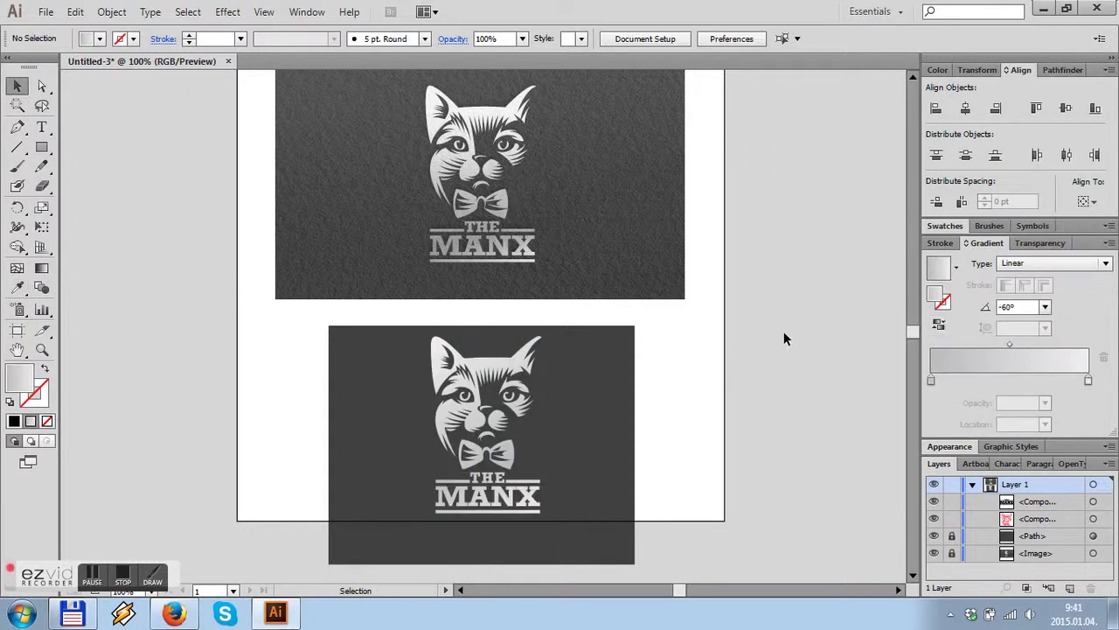
- Group the lower logo with its rectangle and scale the group up
key("ctrl+minus")
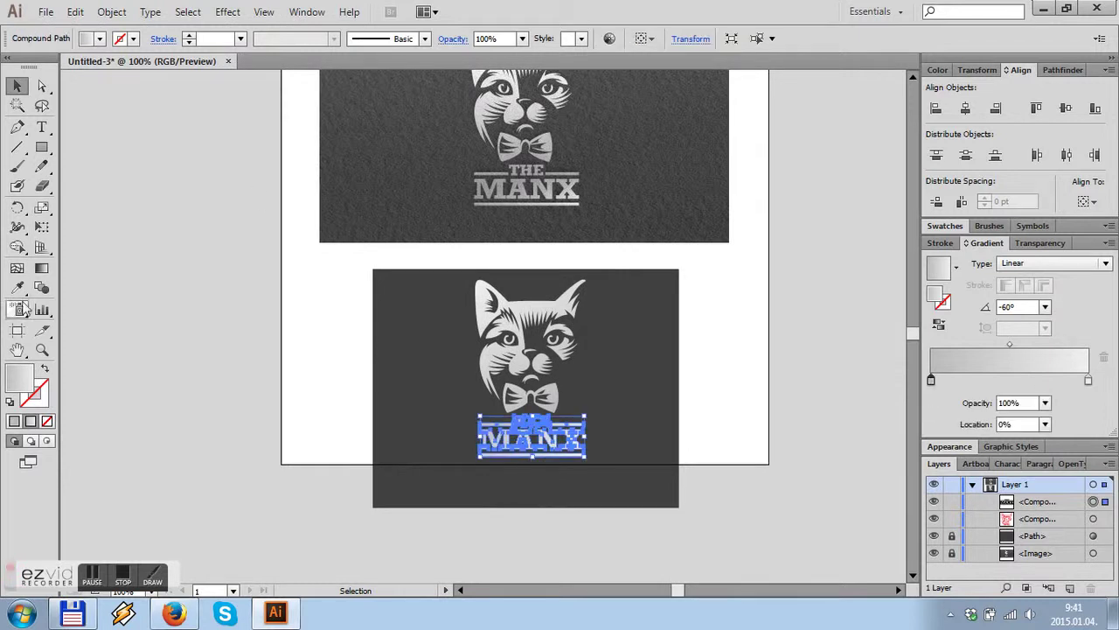
left_click(19, 298)
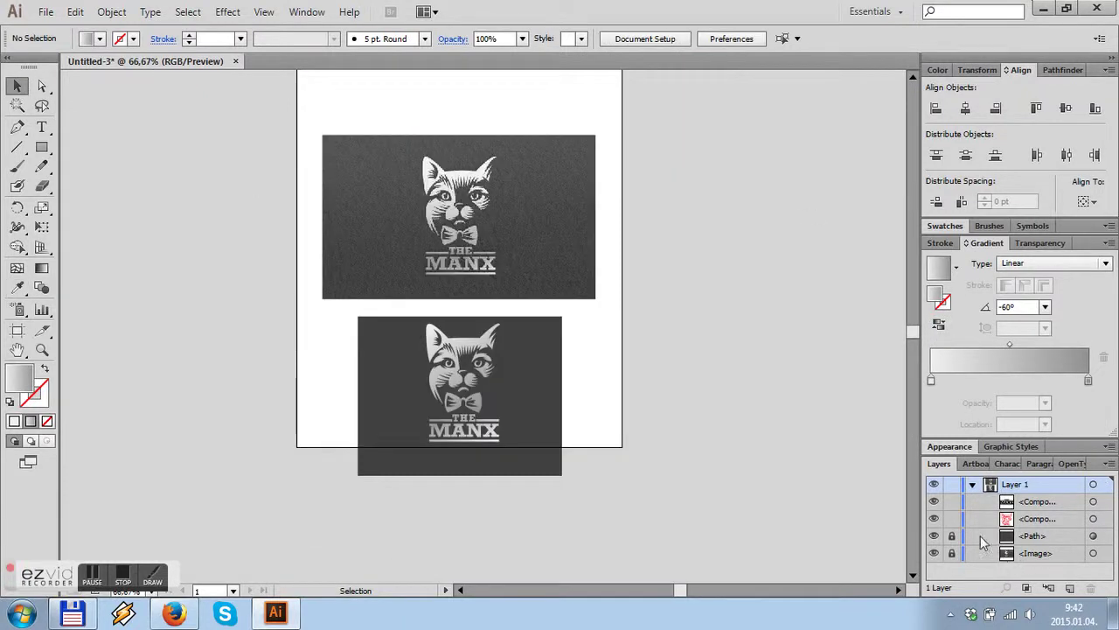
left_click_drag(603, 469, 327, 315)
key("ctrl+g")
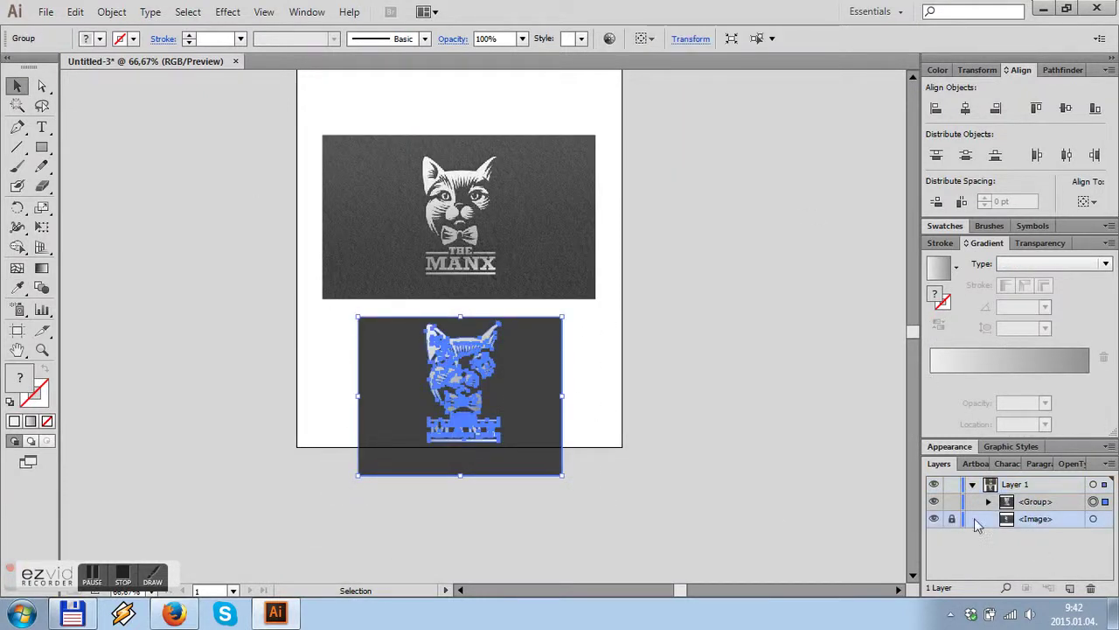
left_click_drag(572, 393, 678, 463)
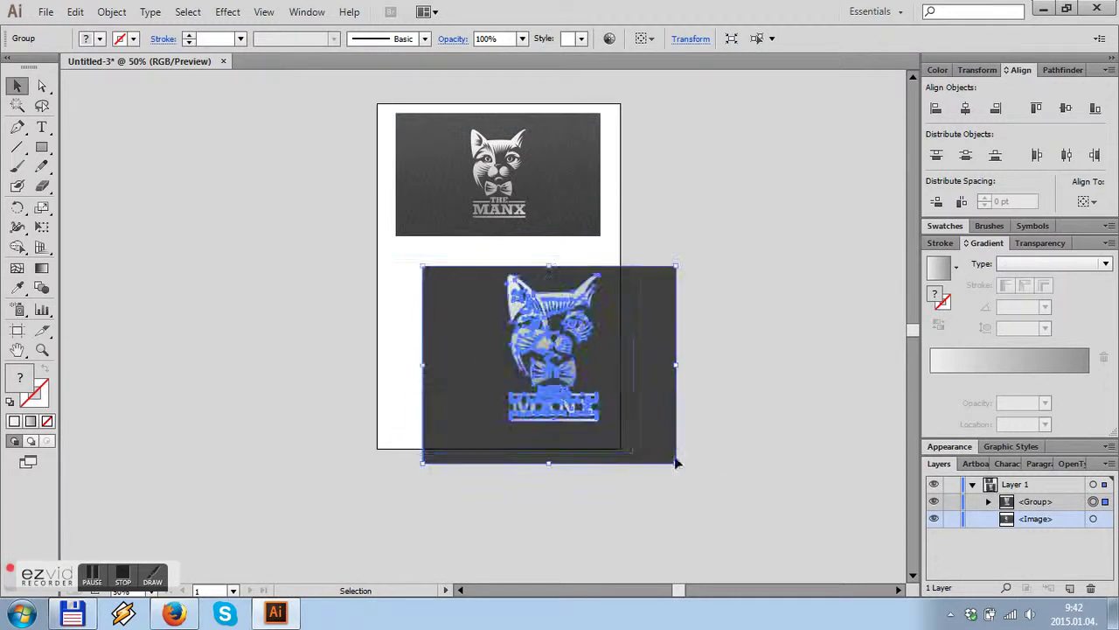